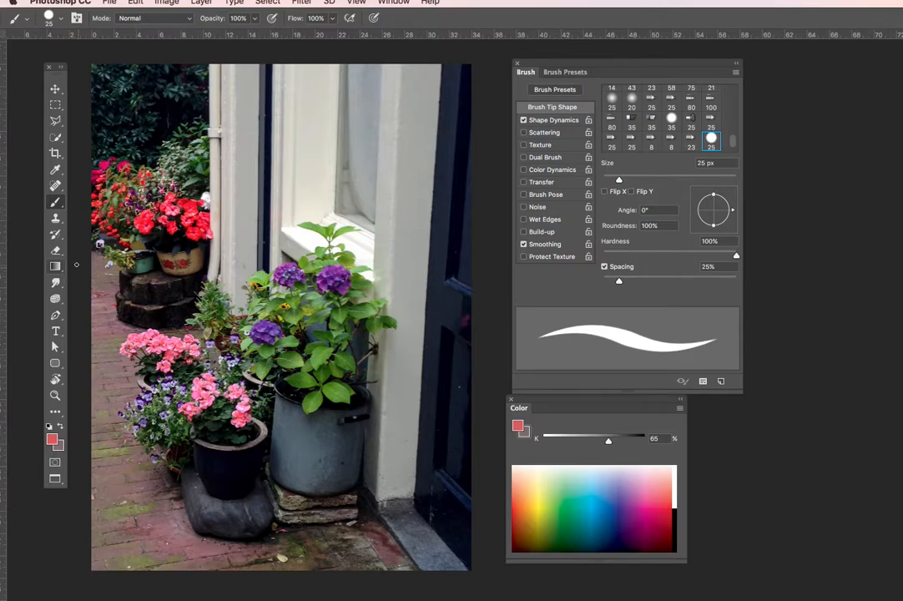
Clone the red flowers from the background pot onto the window frame with the Clone Stamp tool
click(55, 219)
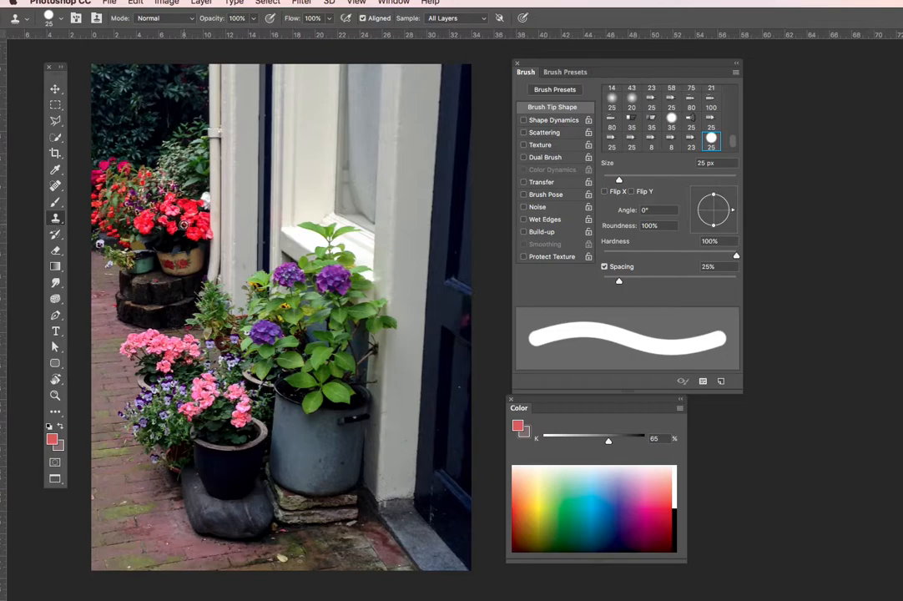
alt+click(183, 225)
alt+click(194, 223)
mouse_move(307, 167)
mouse_down()
mouse_move(317, 166)
mouse_move(307, 158)
mouse_move(300, 165)
mouse_move(322, 158)
mouse_move(308, 163)
mouse_move(305, 153)
mouse_move(302, 164)
mouse_move(298, 149)
mouse_move(315, 163)
mouse_move(311, 157)
mouse_move(324, 156)
mouse_up()
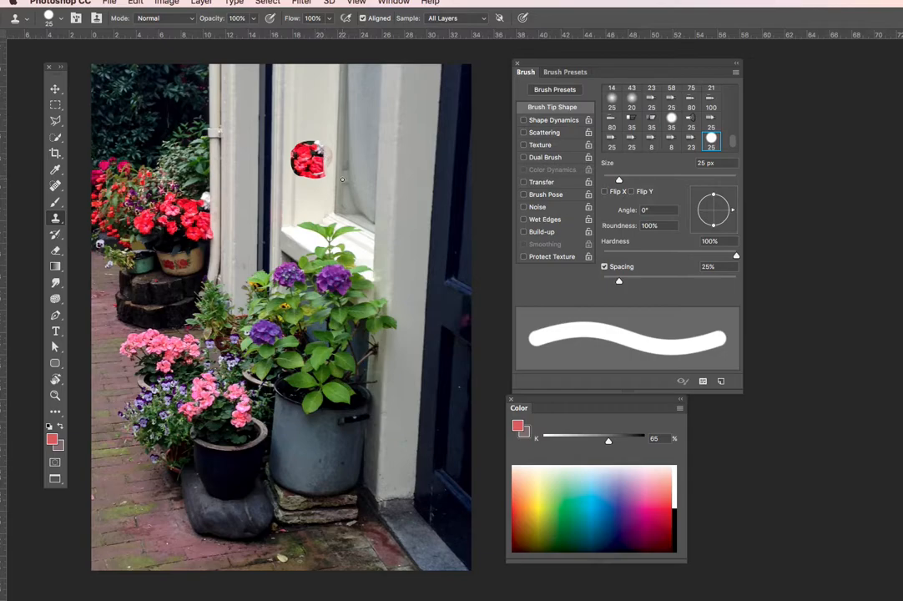
Enlarge the Clone Stamp to 125 px and clone the purple hydrangea and the pink flowers onto the window area
key(bracketright)
key(bracketright)
key(bracketright)
key(bracketright)
key(bracketright)
key(bracketright)
key(bracketright)
key(bracketright)
key(bracketright)
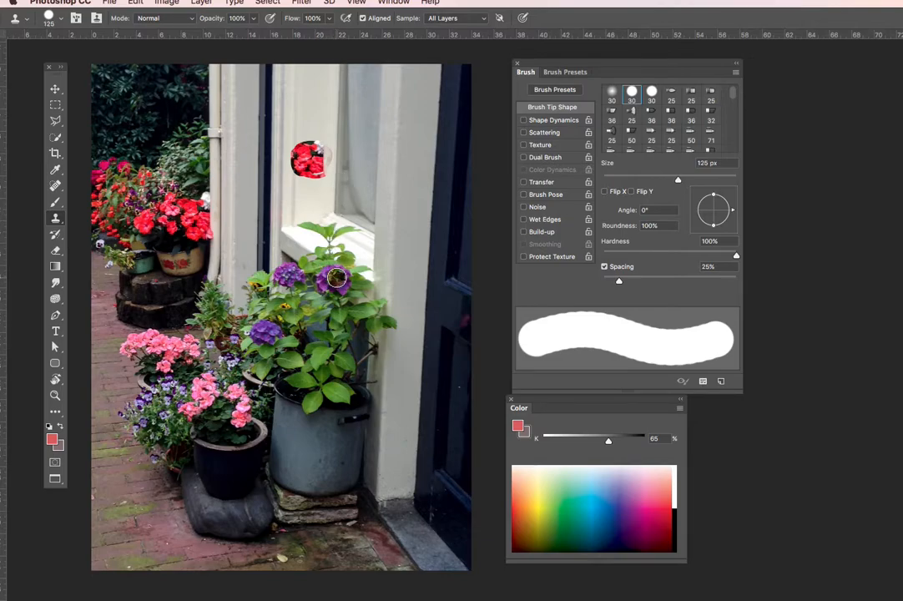
alt+click(336, 278)
mouse_move(324, 198)
mouse_down()
mouse_move(336, 183)
mouse_move(321, 203)
mouse_move(316, 195)
mouse_move(343, 181)
mouse_move(331, 207)
mouse_up()
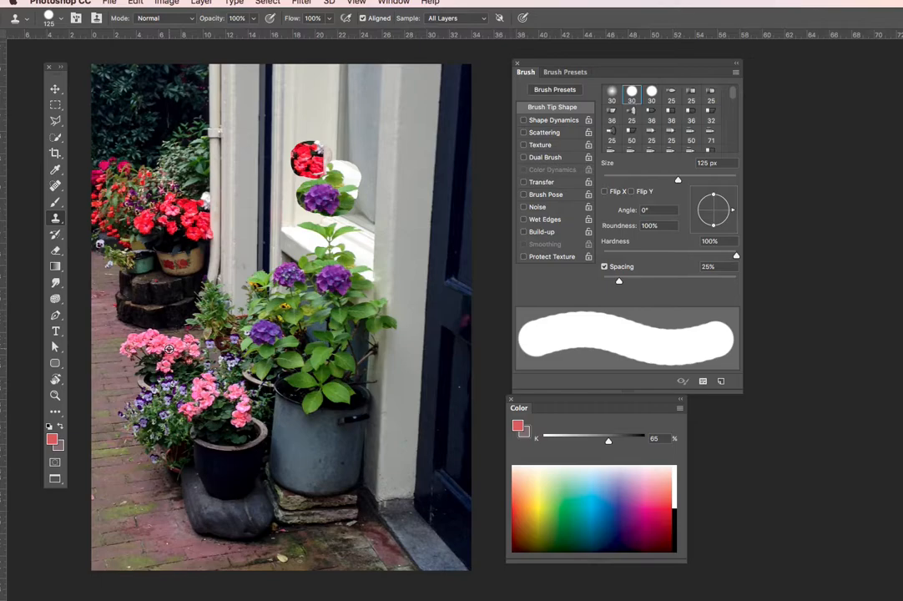
alt+click(171, 346)
mouse_move(337, 139)
mouse_down()
mouse_move(332, 153)
mouse_move(367, 153)
mouse_move(340, 141)
mouse_move(357, 144)
mouse_up()
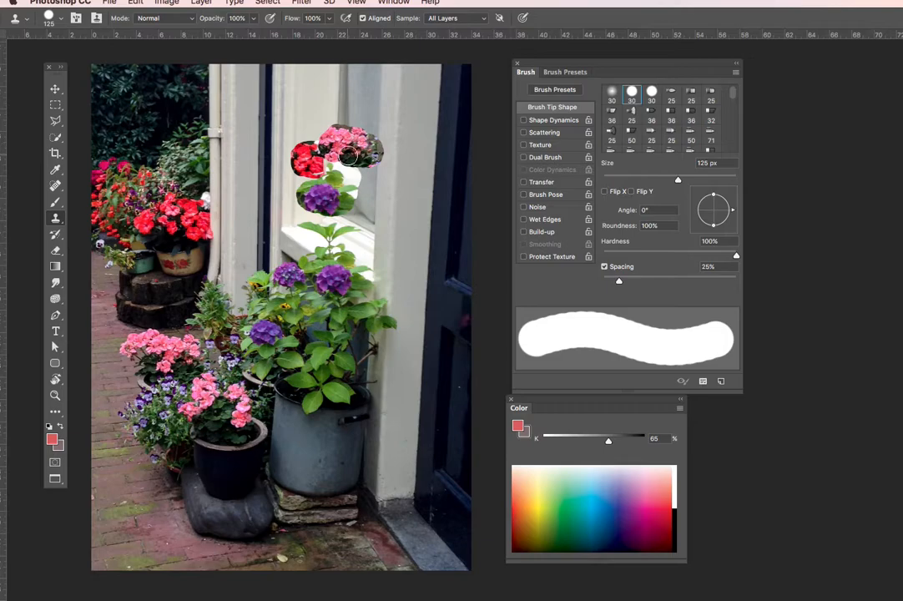
Switch to the Brush tool and set its size to 175 px
click(55, 203)
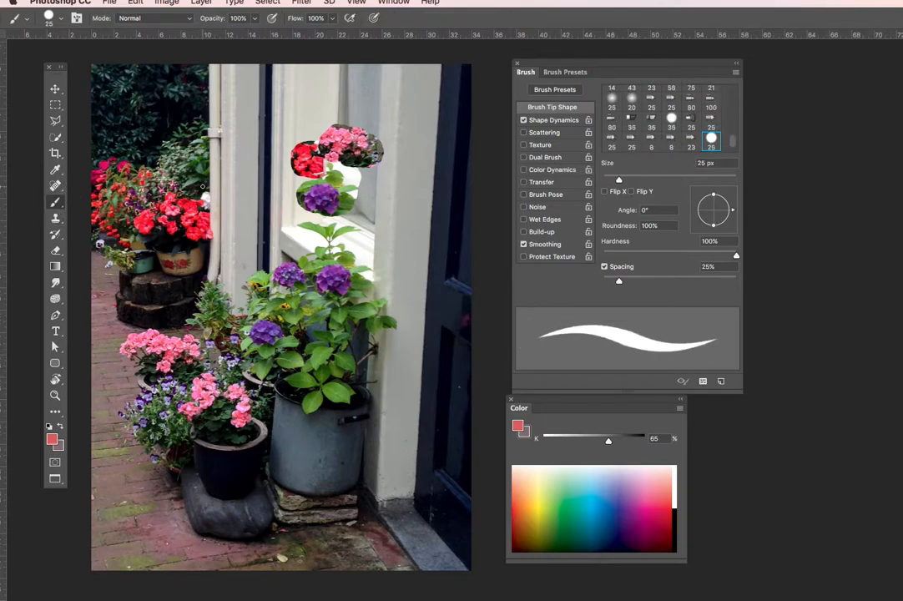
key(bracketright)
key(bracketright)
key(bracketright)
key(bracketright)
key(bracketright)
key(bracketright)
key(bracketright)
key(bracketright)
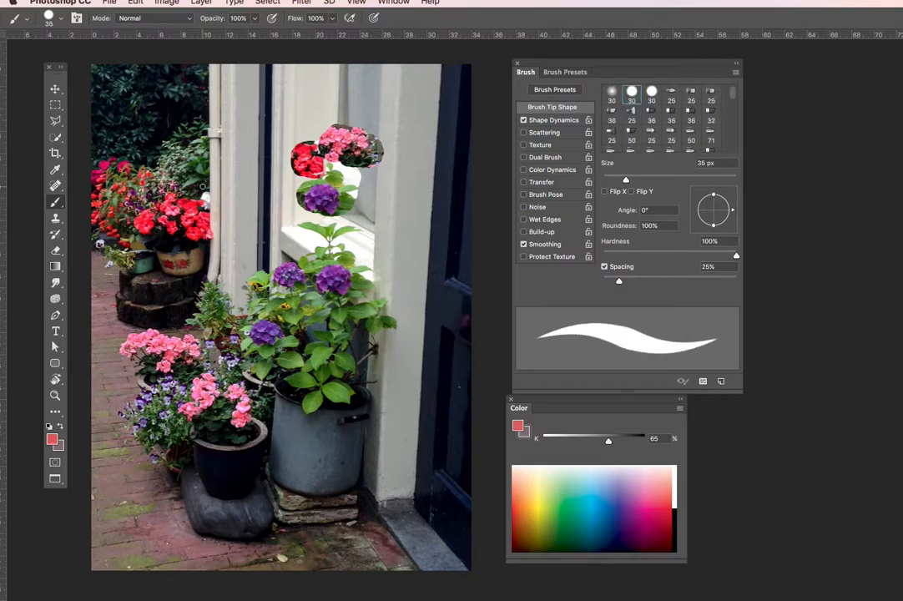
key(bracketright)
key(bracketright)
key(bracketright)
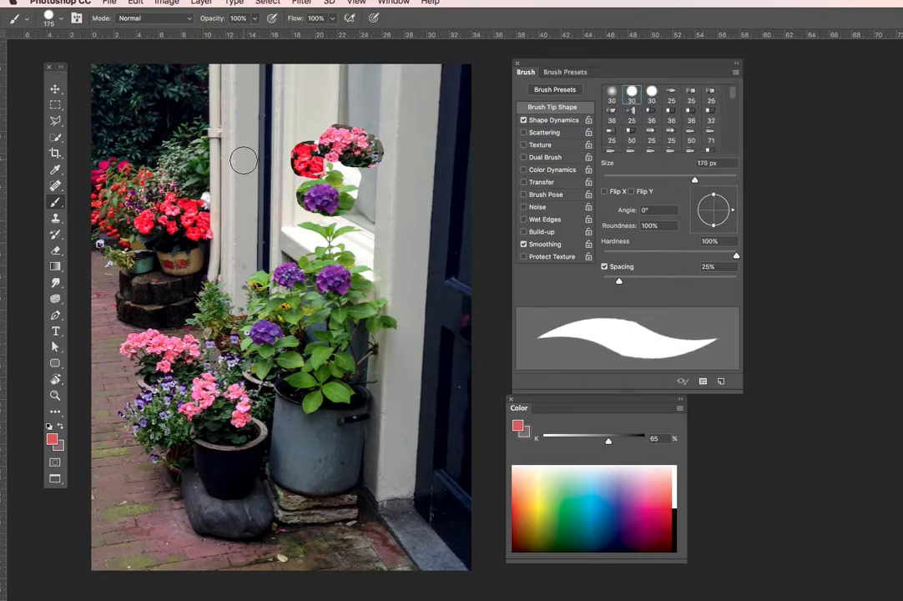
Set the foreground color to the bright purple bb38e6
click(52, 442)
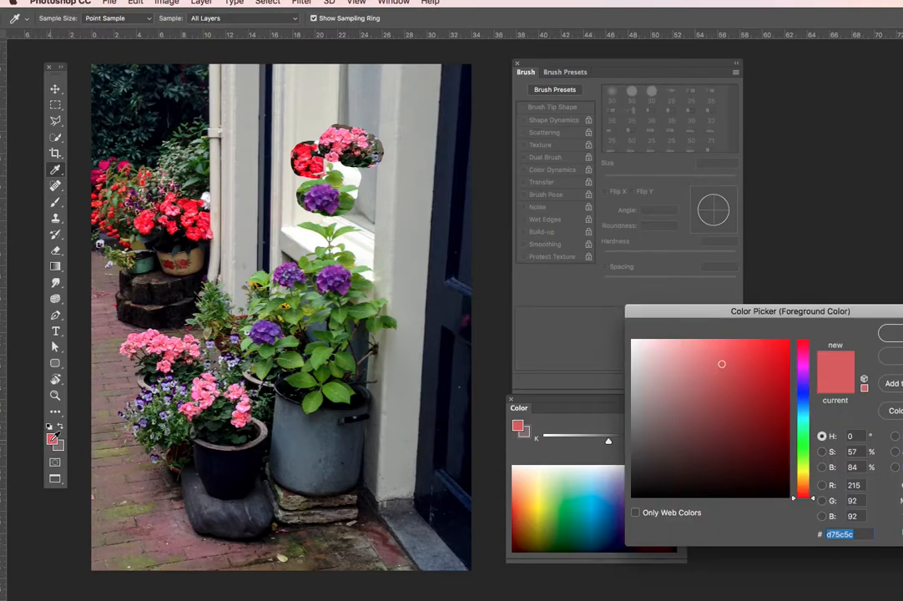
click(803, 372)
click(751, 354)
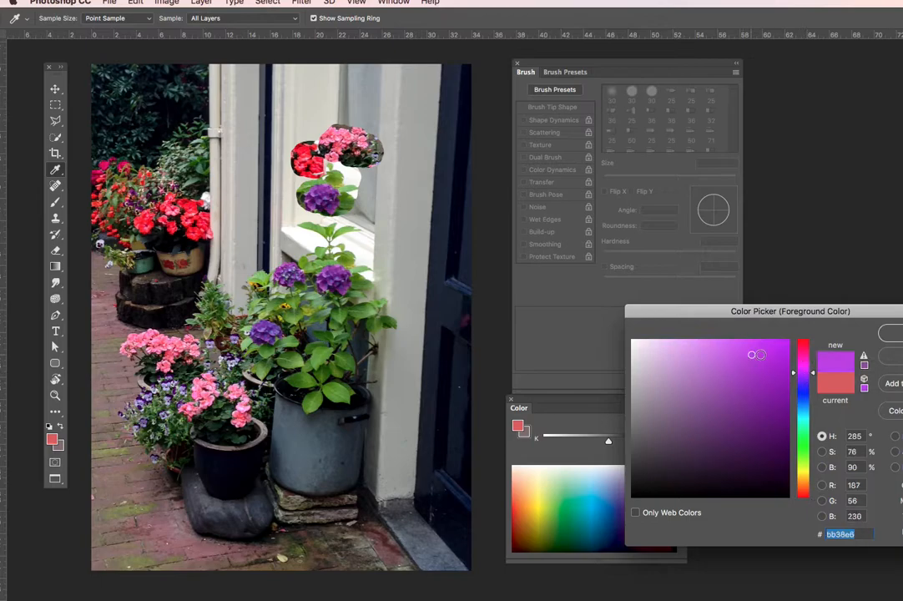
click(888, 334)
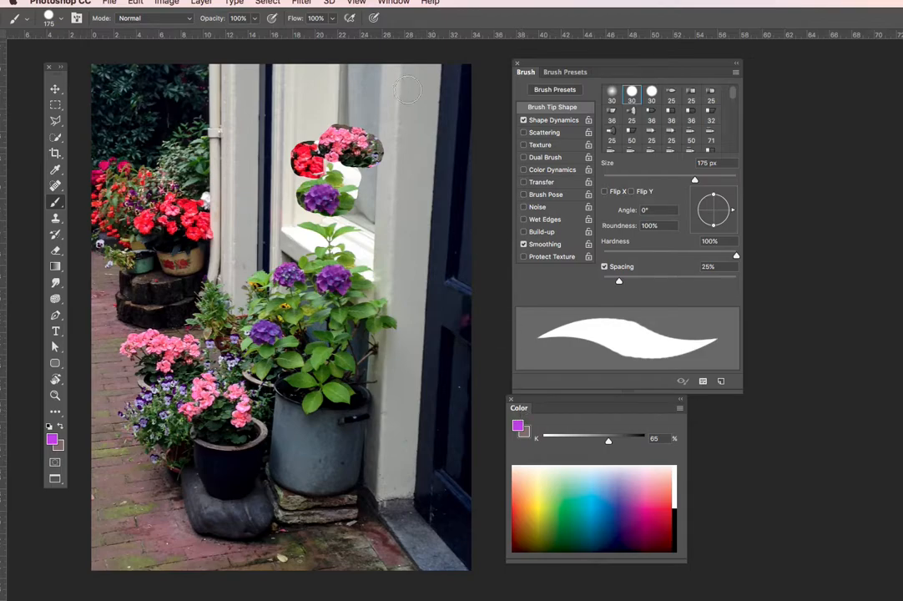
Switch the color controls to RGB sliders
click(393, 3)
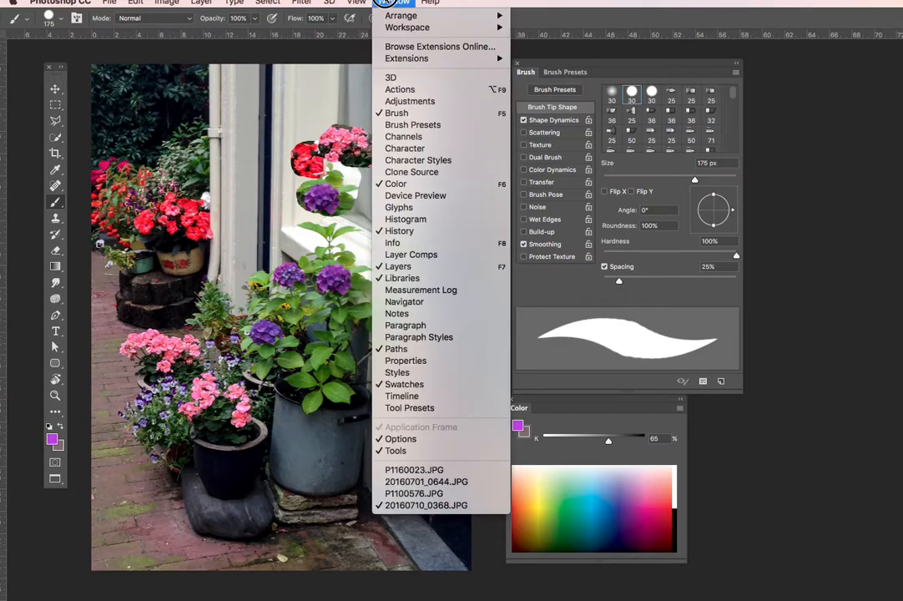
click(386, 3)
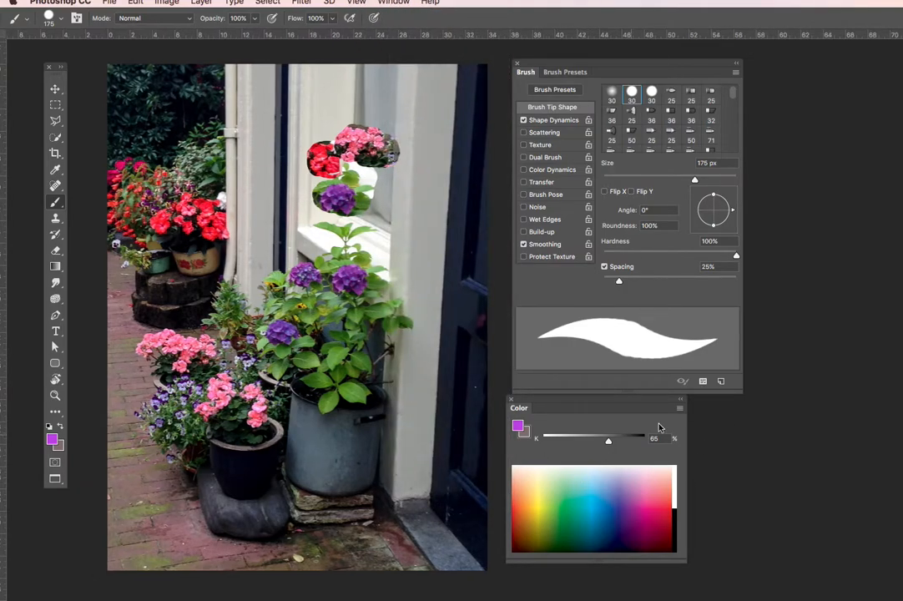
click(680, 407)
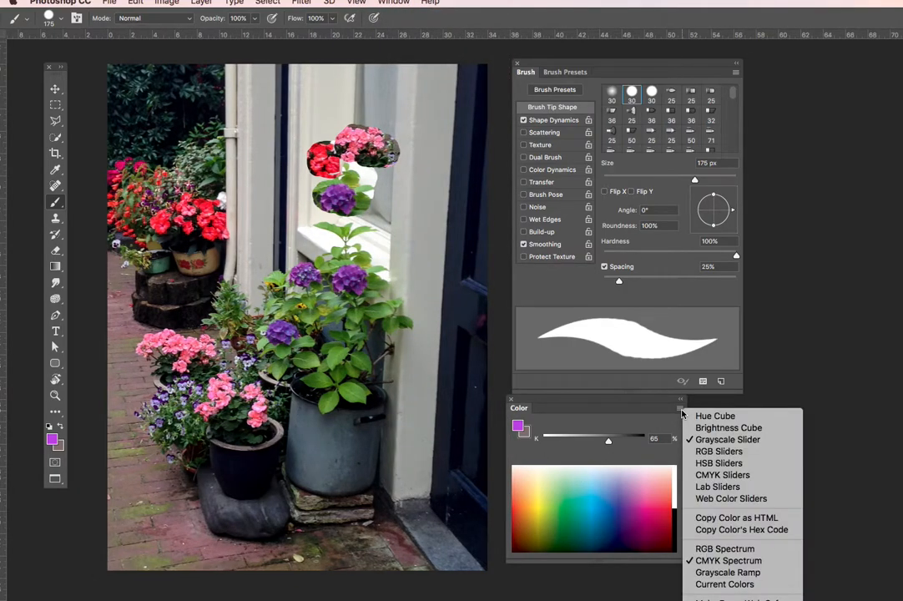
click(700, 451)
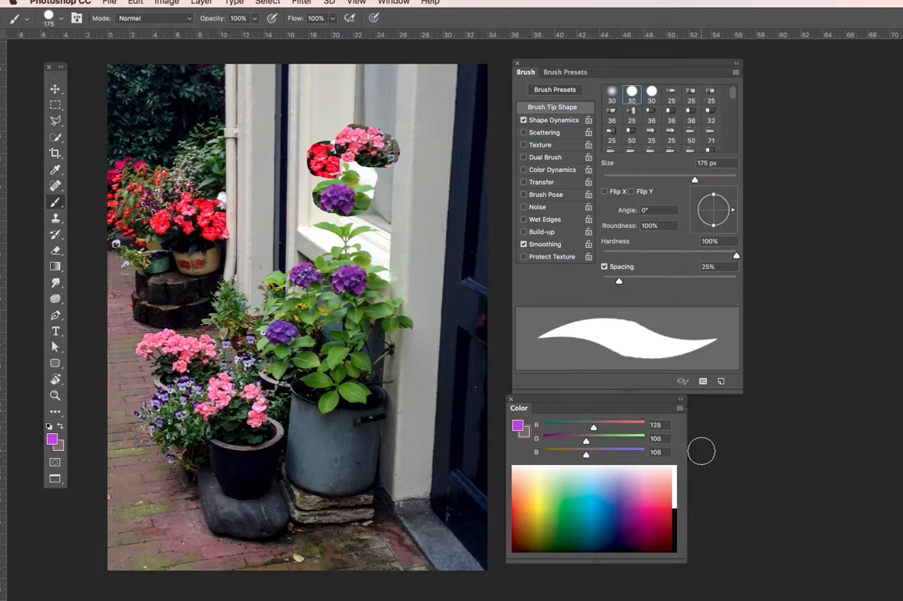
Try out the CMYK and Lab color sliders and return to the RGB sliders
click(680, 408)
click(701, 475)
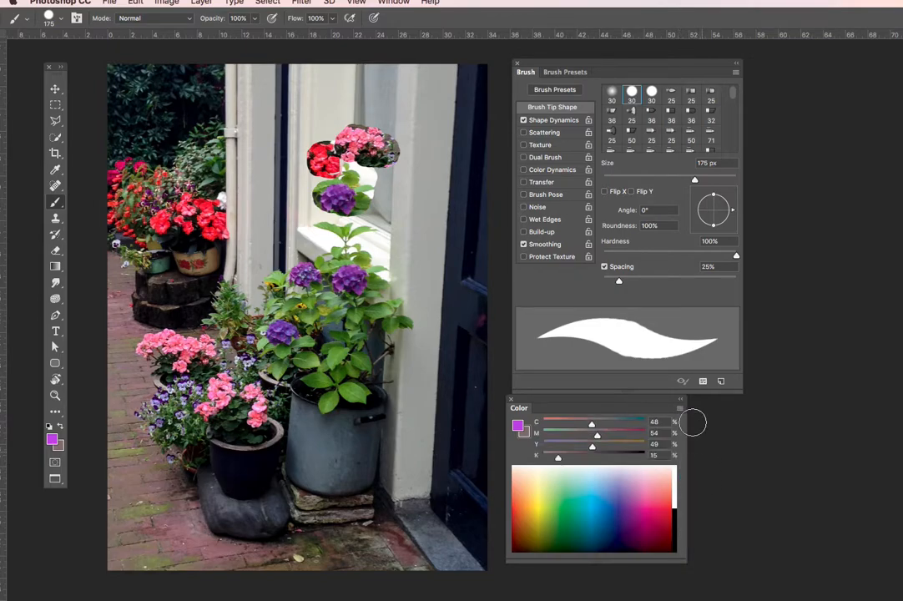
click(680, 409)
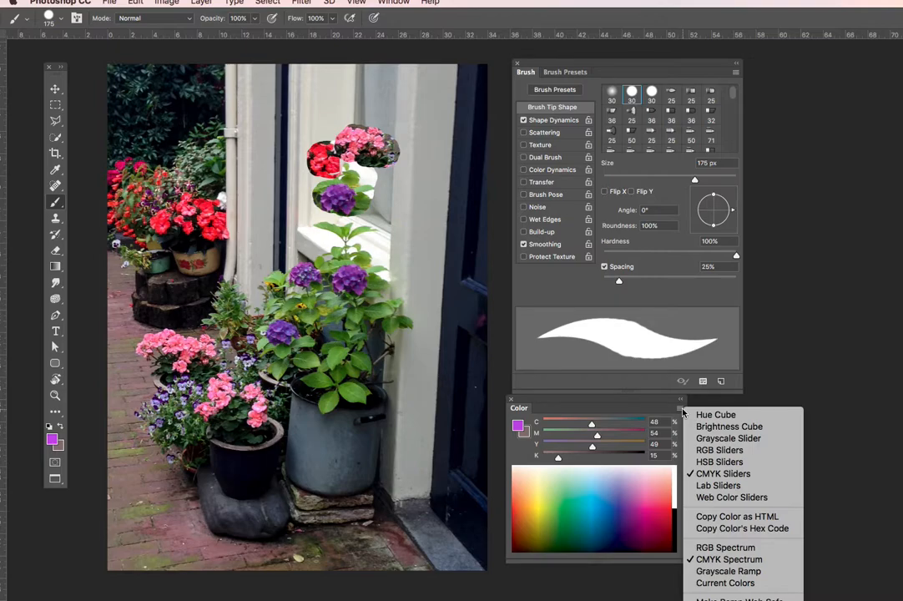
click(717, 484)
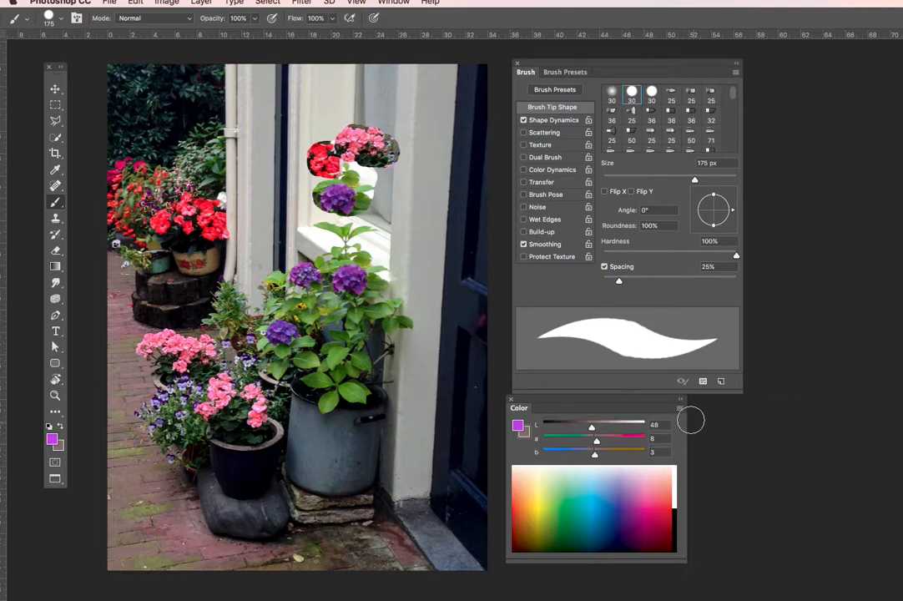
click(679, 409)
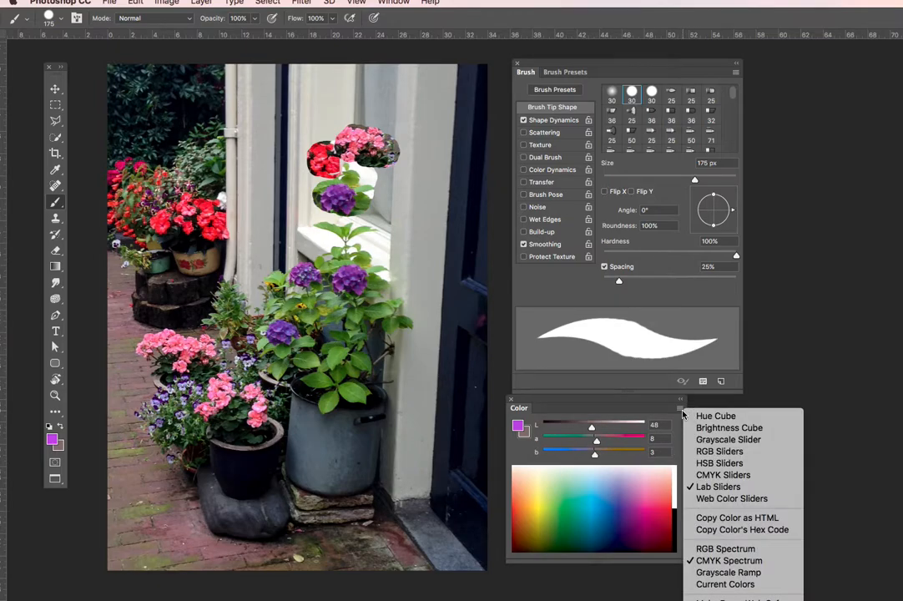
click(705, 450)
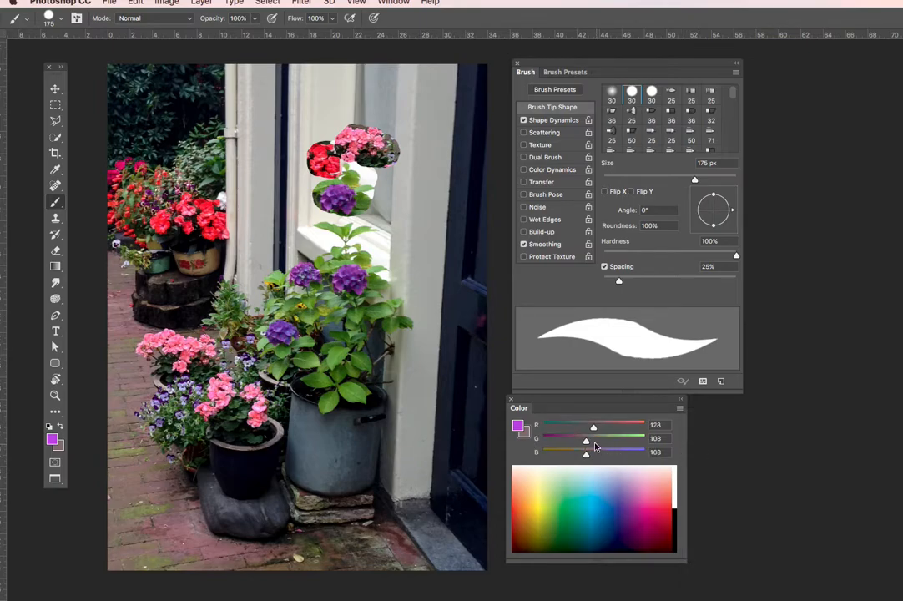
Change the background color to the grayish blue RGB 126, 137, 162 and make the foreground color active again
mouse_move(586, 440)
mouse_down()
mouse_move(620, 442)
mouse_move(596, 442)
mouse_move(616, 453)
mouse_move(591, 453)
mouse_move(607, 453)
mouse_move(603, 427)
mouse_move(592, 428)
mouse_up()
click(518, 426)
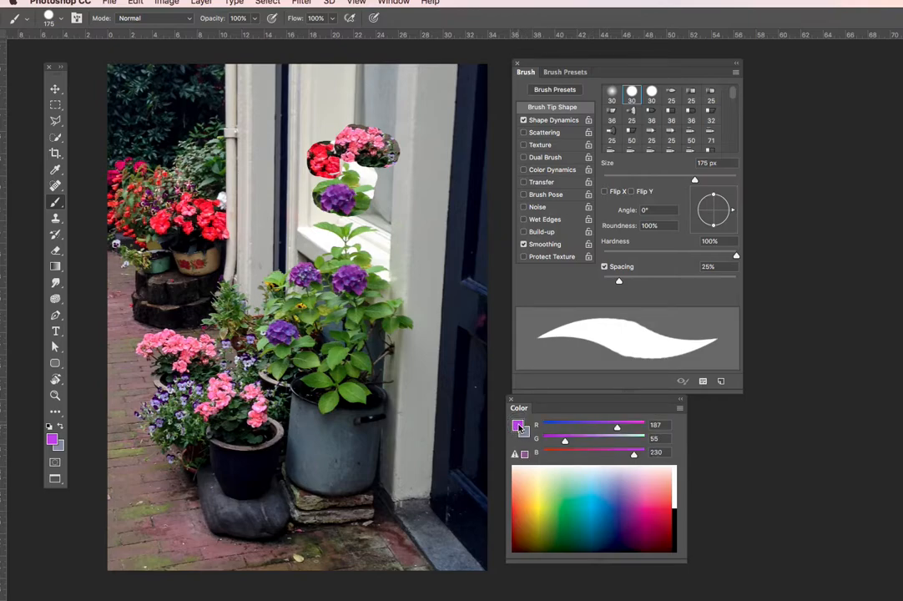
click(525, 433)
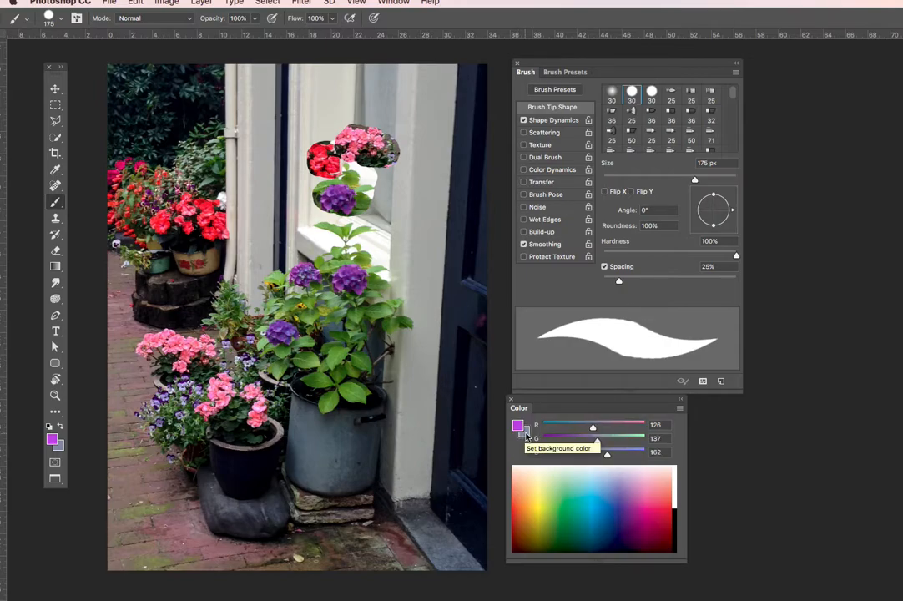
click(518, 426)
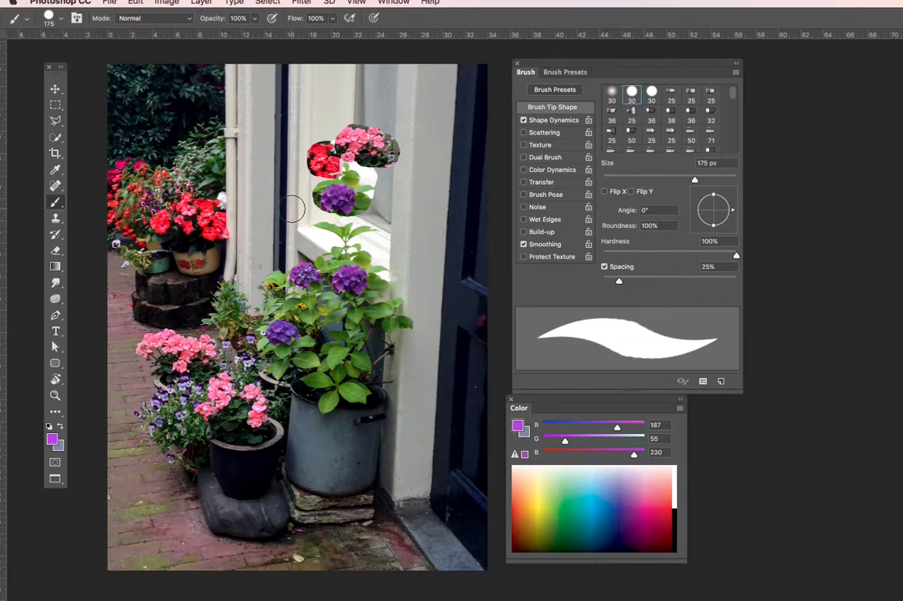
Paint a large purple shape above the potted plants at 175 px and a smaller one above it at 80 px
mouse_move(230, 267)
mouse_down()
mouse_move(250, 290)
mouse_move(266, 290)
mouse_move(237, 261)
mouse_move(260, 243)
mouse_move(236, 261)
mouse_move(268, 268)
mouse_move(274, 248)
mouse_move(262, 254)
mouse_move(294, 253)
mouse_up()
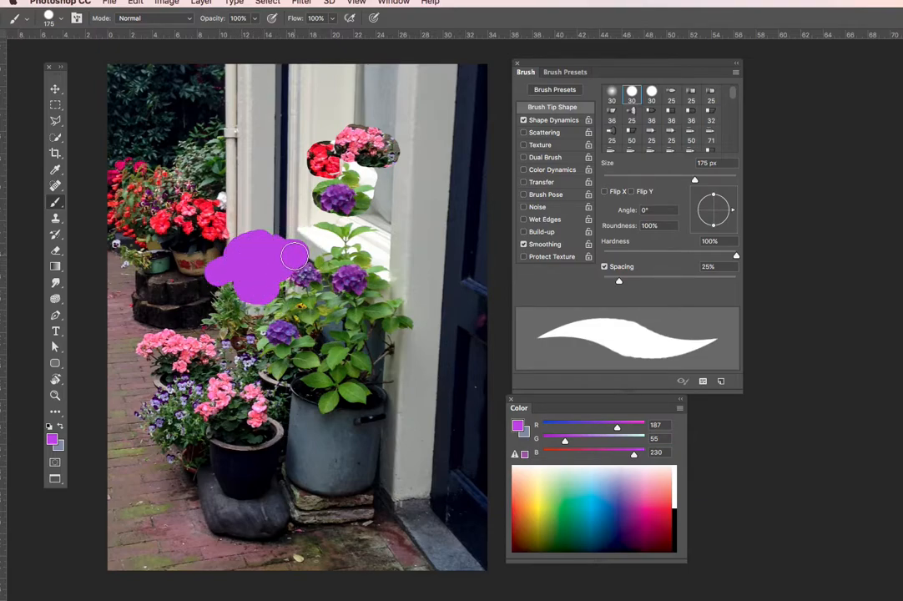
key(bracketleft)
key(bracketleft)
key(bracketleft)
key(bracketleft)
key(bracketleft)
mouse_move(271, 209)
mouse_down()
mouse_move(280, 201)
mouse_move(241, 200)
mouse_move(274, 201)
mouse_up()
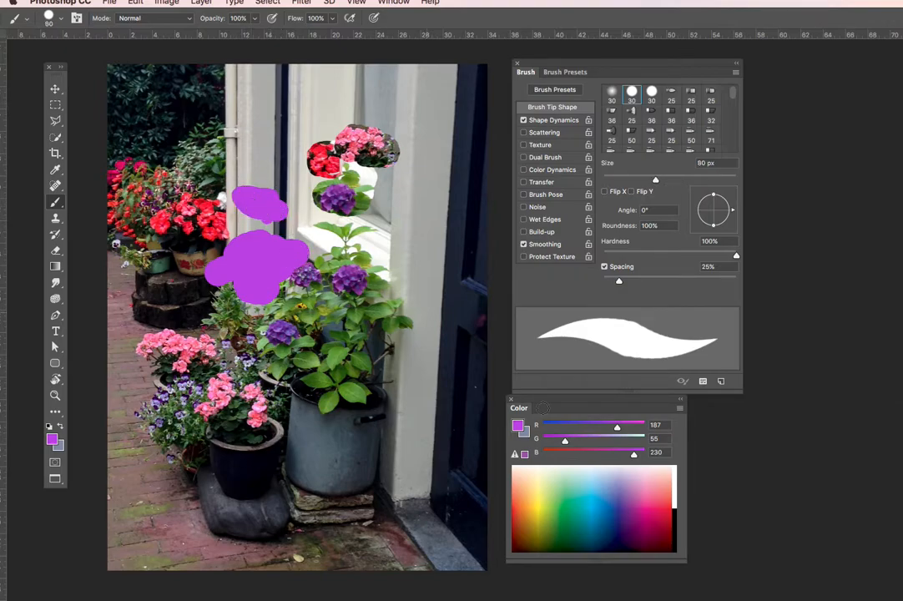
Paint with dark blue RGB 47, 49, 136 above the small purple shape, first at 100% and again at 62% opacity
click(616, 505)
mouse_move(265, 164)
mouse_down()
mouse_move(240, 157)
mouse_move(220, 174)
mouse_up()
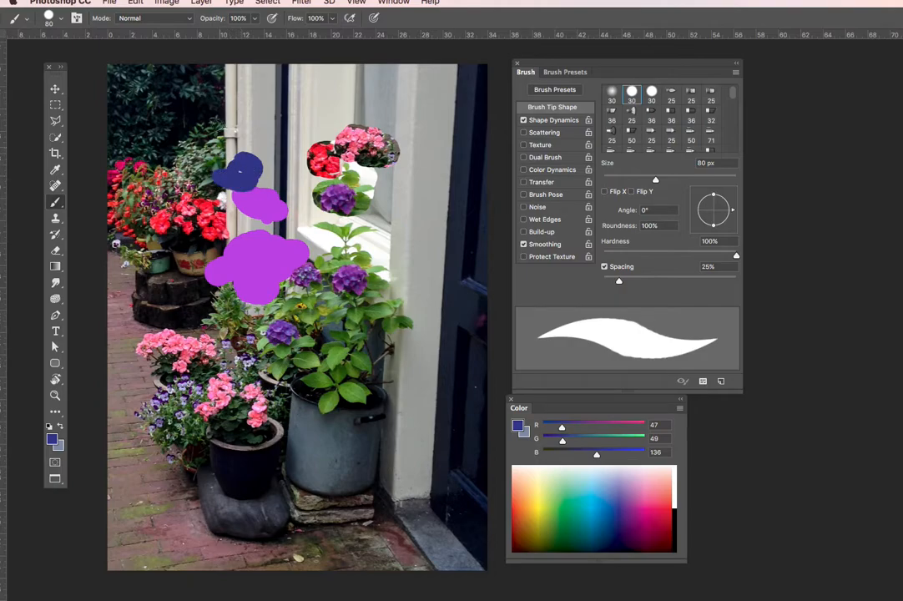
click(254, 17)
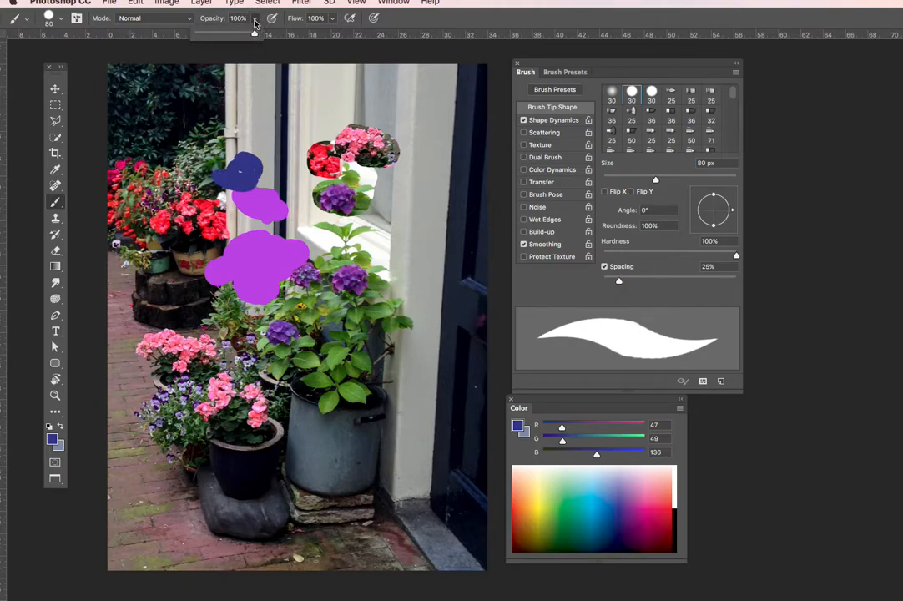
click(233, 33)
drag(237, 147, 269, 194)
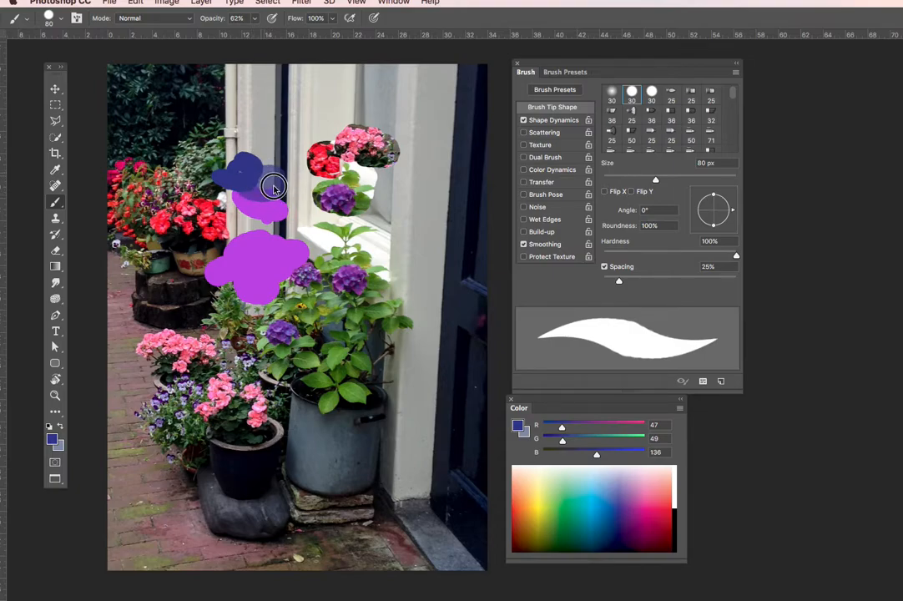
Paint a blue stroke in Overlay mode beside the cloned red flowers and switch the brush blending mode to Exclusion
click(188, 19)
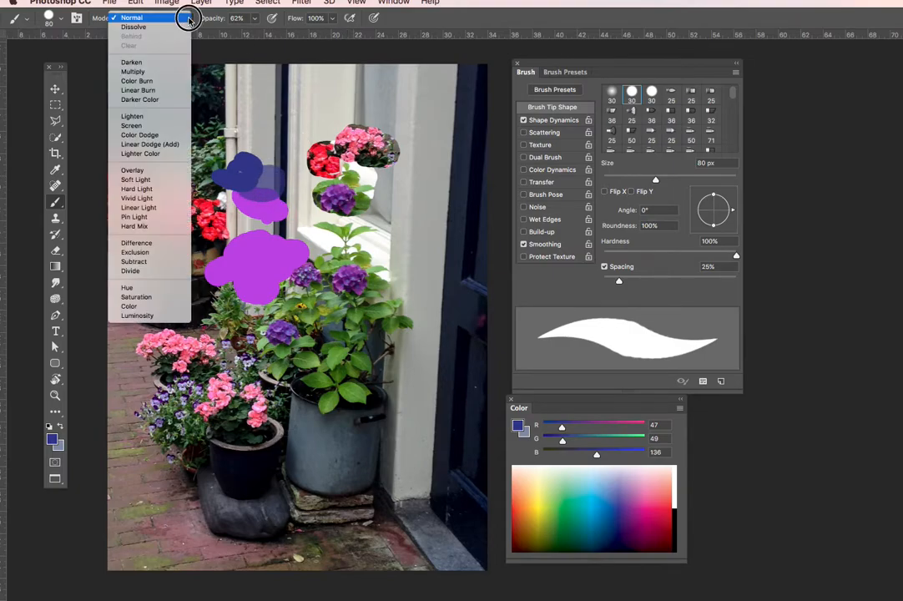
mouse_move(189, 18)
mouse_down()
mouse_move(157, 85)
mouse_move(145, 171)
mouse_move(235, 143)
mouse_move(282, 141)
mouse_move(290, 157)
mouse_up()
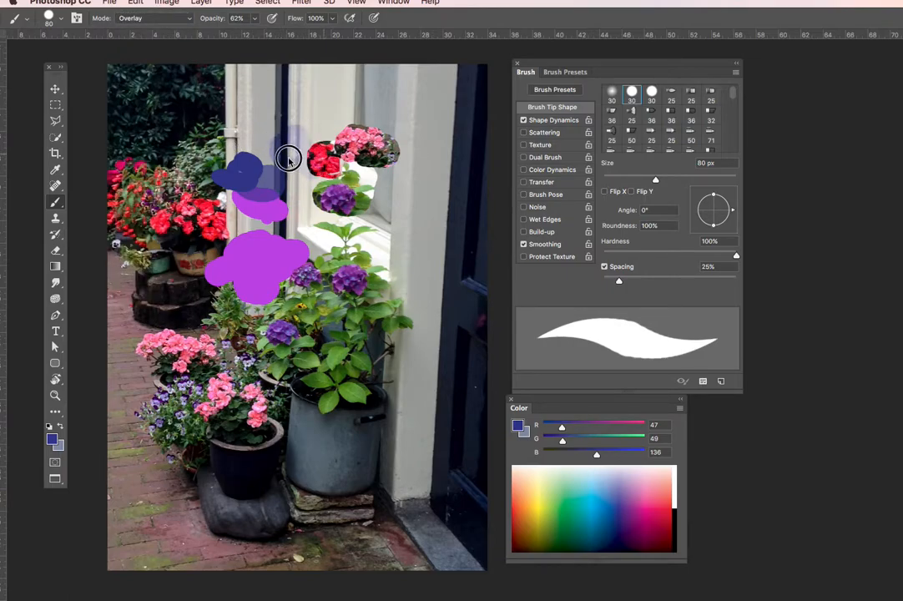
click(187, 17)
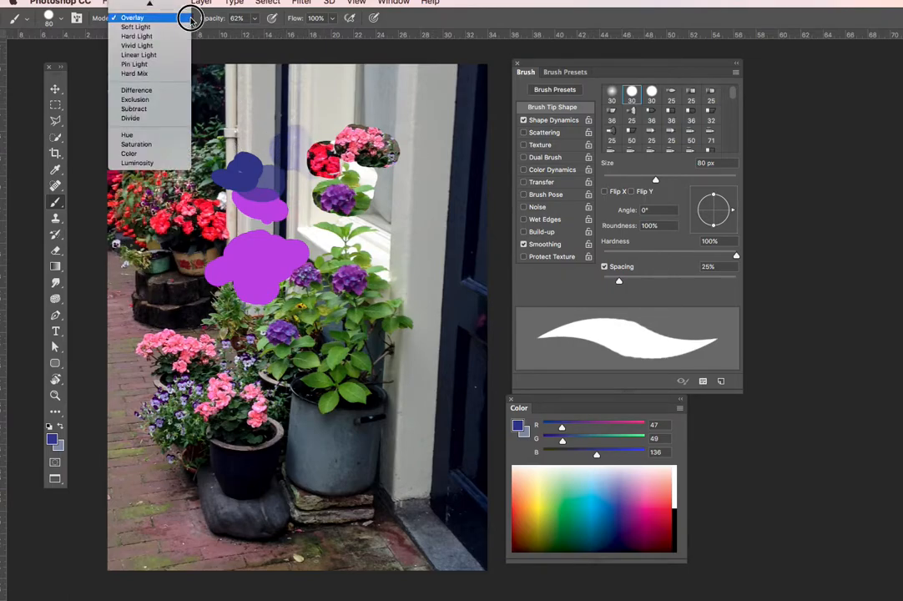
click(174, 99)
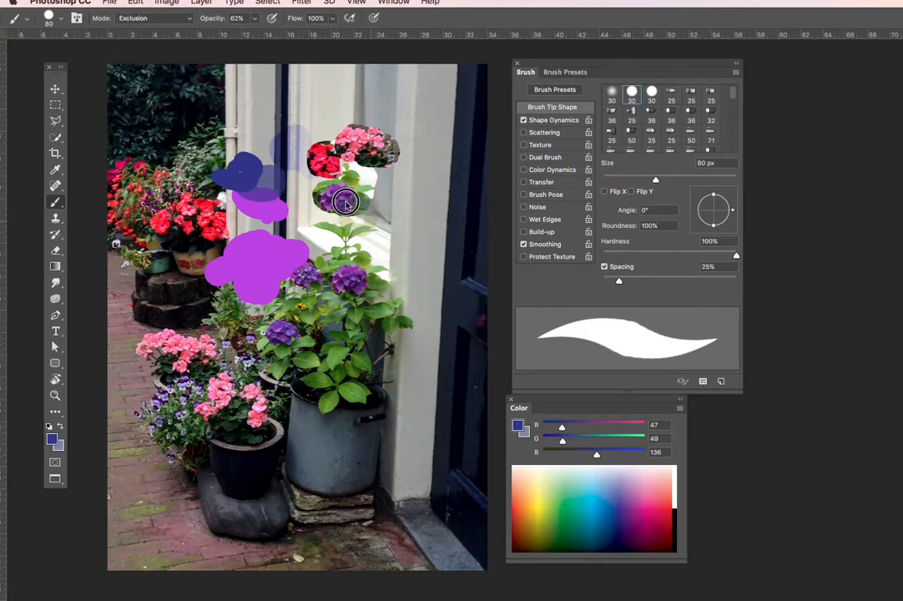
Set the foreground color to teal RGB 63, 188, 155 and paint over the purple shapes and the red potted flowers
drag(597, 454, 622, 452)
click(575, 492)
mouse_move(290, 238)
mouse_down()
mouse_move(261, 222)
mouse_move(285, 220)
mouse_move(210, 230)
mouse_move(232, 243)
mouse_move(247, 222)
mouse_move(208, 222)
mouse_up()
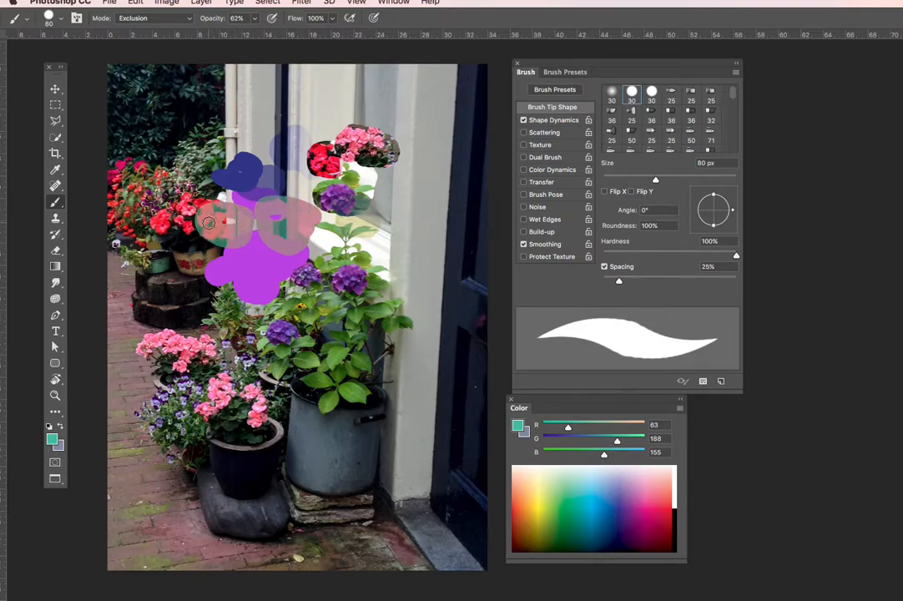
Choose a flat bristle brush preset and paint streaky strokes across the window and wall above the cloned flowers
click(555, 73)
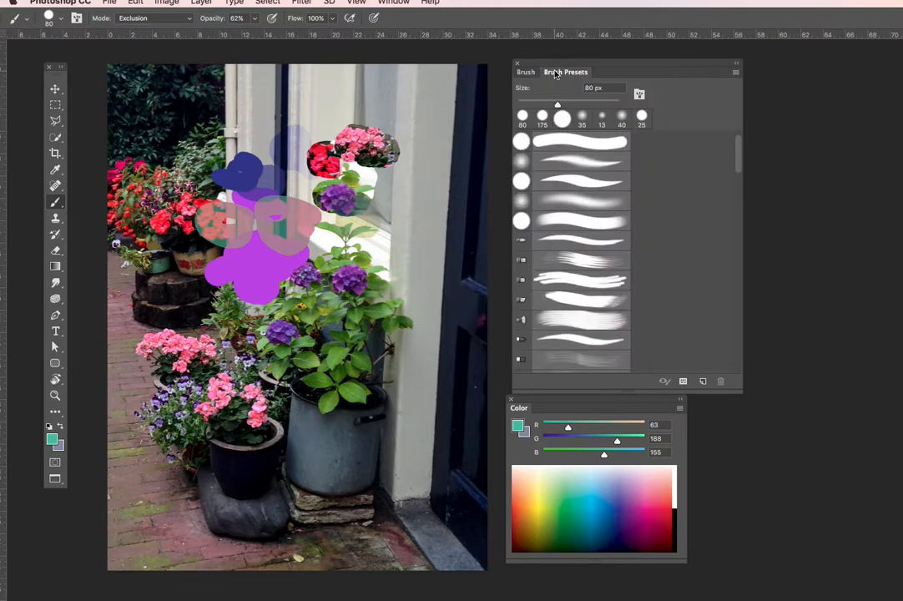
click(579, 259)
mouse_move(279, 109)
mouse_down()
mouse_move(362, 128)
mouse_move(261, 126)
mouse_move(307, 124)
mouse_move(235, 99)
mouse_move(216, 106)
mouse_move(371, 135)
mouse_move(334, 106)
mouse_move(309, 131)
mouse_move(312, 124)
mouse_move(399, 139)
mouse_move(307, 106)
mouse_move(326, 107)
mouse_move(263, 123)
mouse_move(210, 117)
mouse_move(202, 127)
mouse_move(264, 106)
mouse_move(196, 121)
mouse_move(170, 143)
mouse_move(251, 110)
mouse_move(401, 141)
mouse_move(209, 116)
mouse_move(203, 103)
mouse_move(357, 124)
mouse_move(279, 123)
mouse_move(371, 127)
mouse_move(330, 102)
mouse_move(290, 126)
mouse_move(263, 121)
mouse_move(203, 134)
mouse_move(181, 153)
mouse_move(279, 127)
mouse_up()
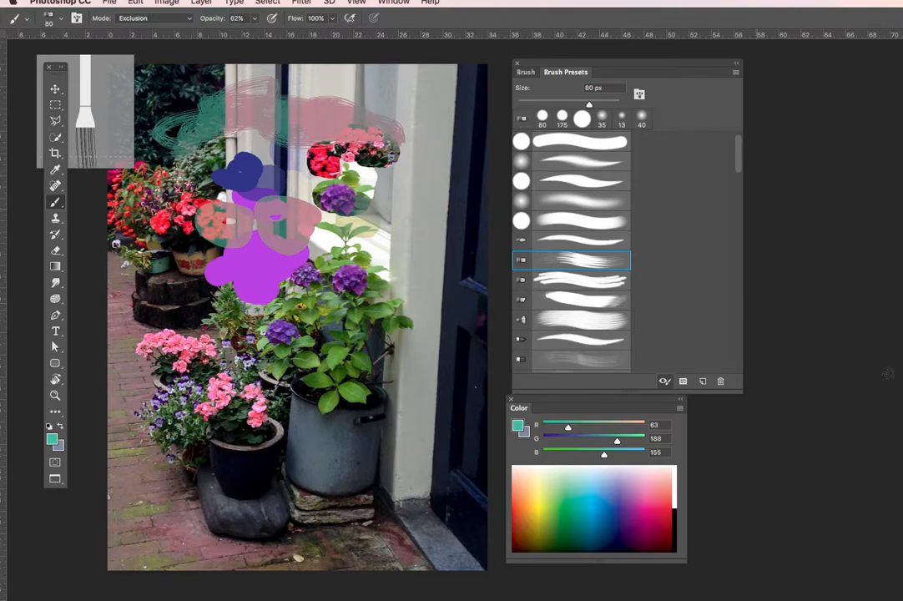
Choose the angled flat bristle brush preset and paint over the cloned red flowers and the wall beside them
click(584, 299)
mouse_move(411, 181)
mouse_down()
mouse_move(388, 147)
mouse_move(358, 159)
mouse_up()
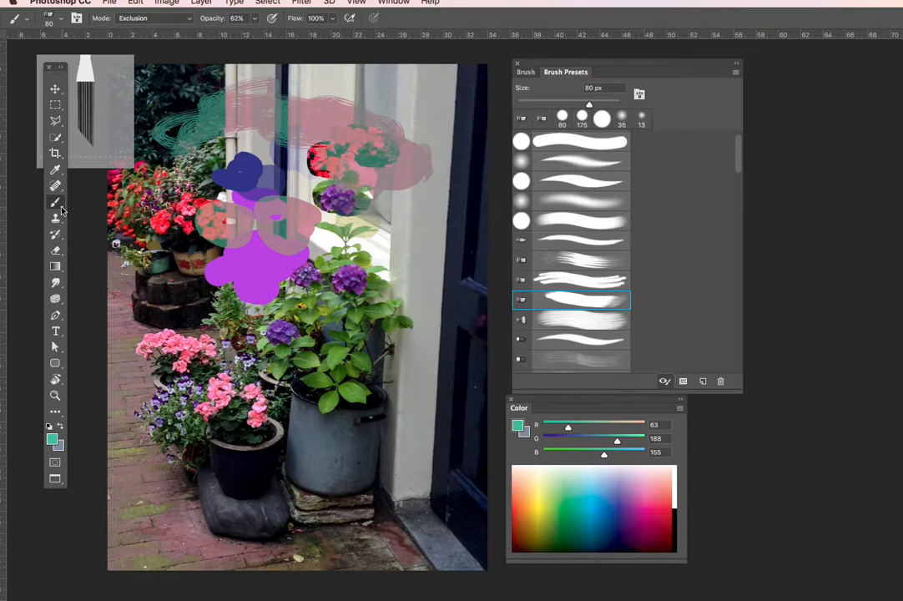
Switch to the Mixer Brush, enlarge it to 175 px, and smear paint over the red flowers' pot and the wall beside the hydrangea
drag(63, 209, 97, 235)
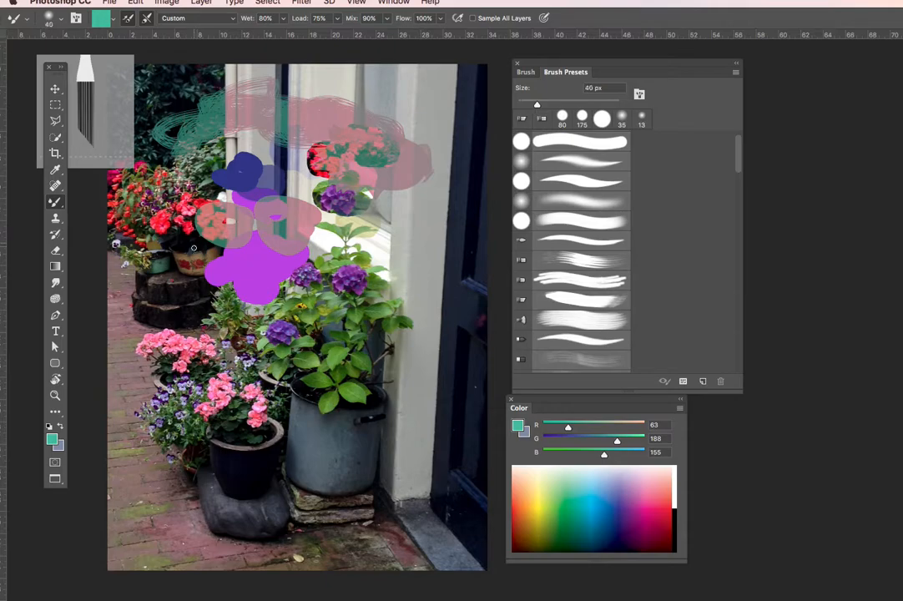
key(bracketright)
key(bracketright)
key(bracketright)
key(bracketright)
key(bracketright)
key(bracketright)
mouse_move(183, 226)
mouse_down()
mouse_move(210, 262)
mouse_move(237, 243)
mouse_move(205, 233)
mouse_move(179, 250)
mouse_up()
mouse_move(383, 251)
mouse_down()
mouse_move(373, 285)
mouse_move(411, 263)
mouse_move(392, 259)
mouse_up()
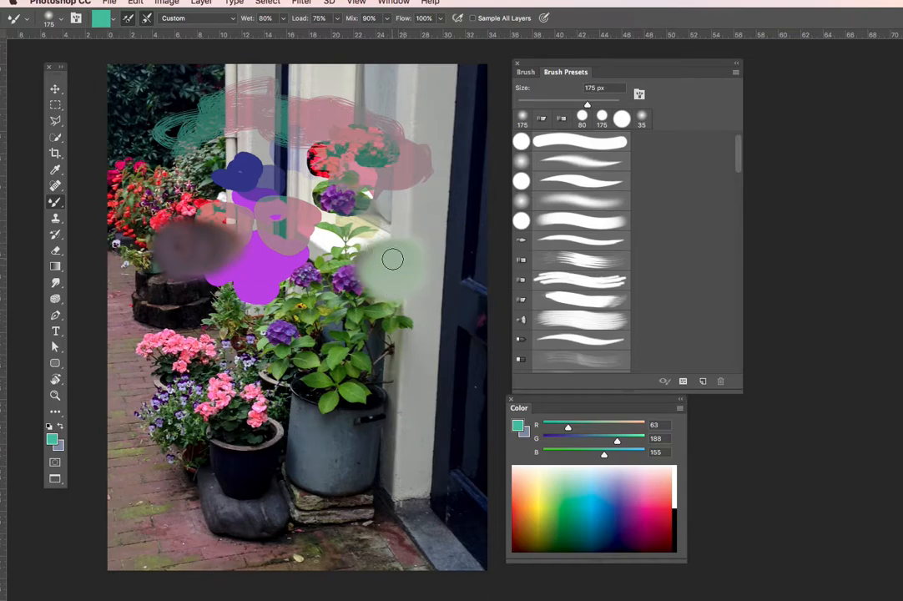
Open the brush tip settings and enable Shape Dynamics and Scattering for the mixer brush
click(525, 73)
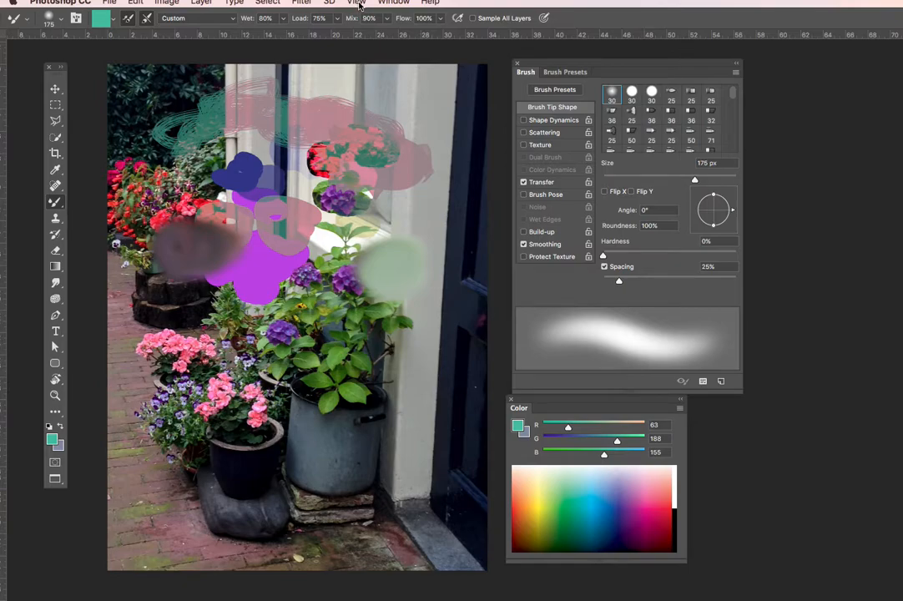
click(392, 4)
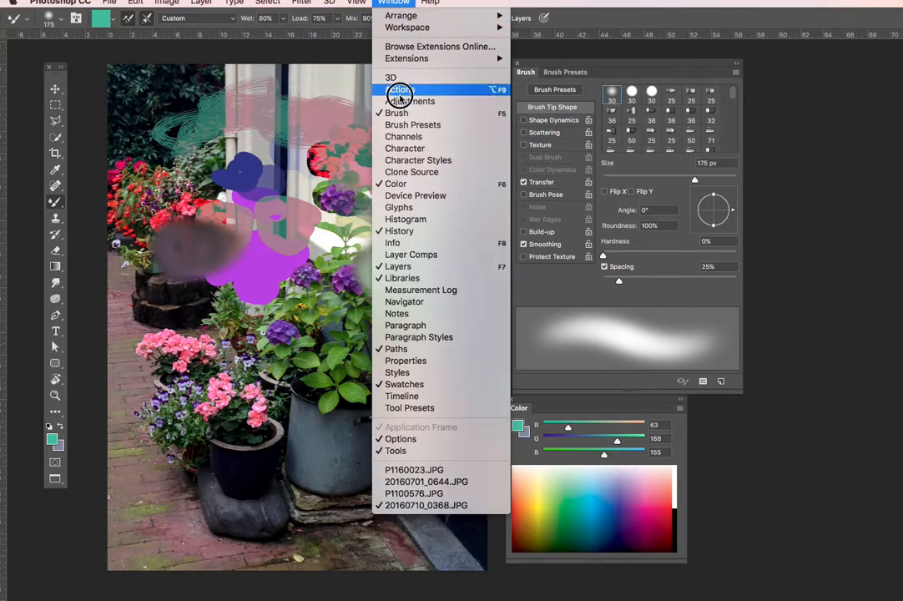
click(398, 3)
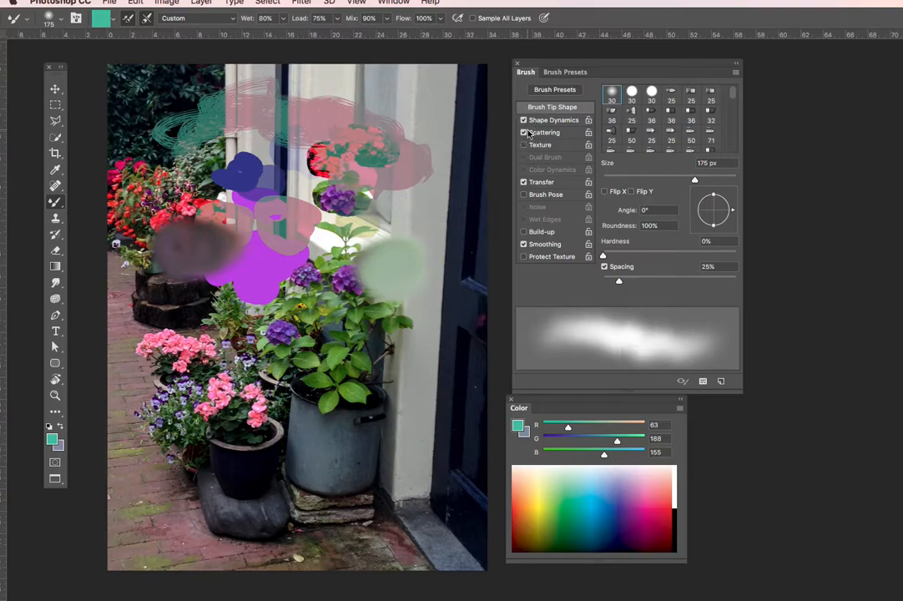
click(541, 133)
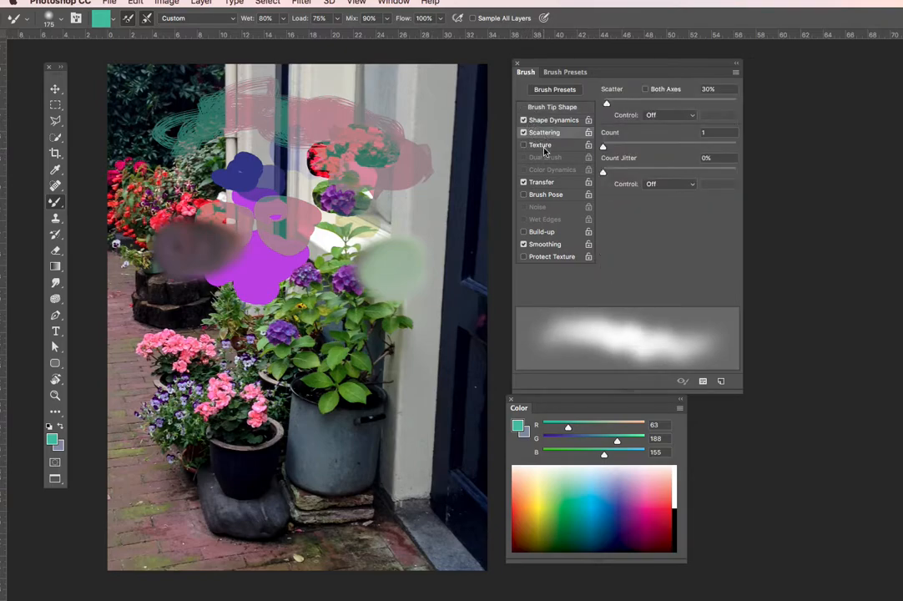
Enable Texture for the brush, set its brightness to 133 and raise its contrast
click(541, 145)
drag(669, 152, 729, 151)
drag(647, 178, 693, 178)
Set the brush's scattering count to 10 and its count jitter to 35%
click(548, 133)
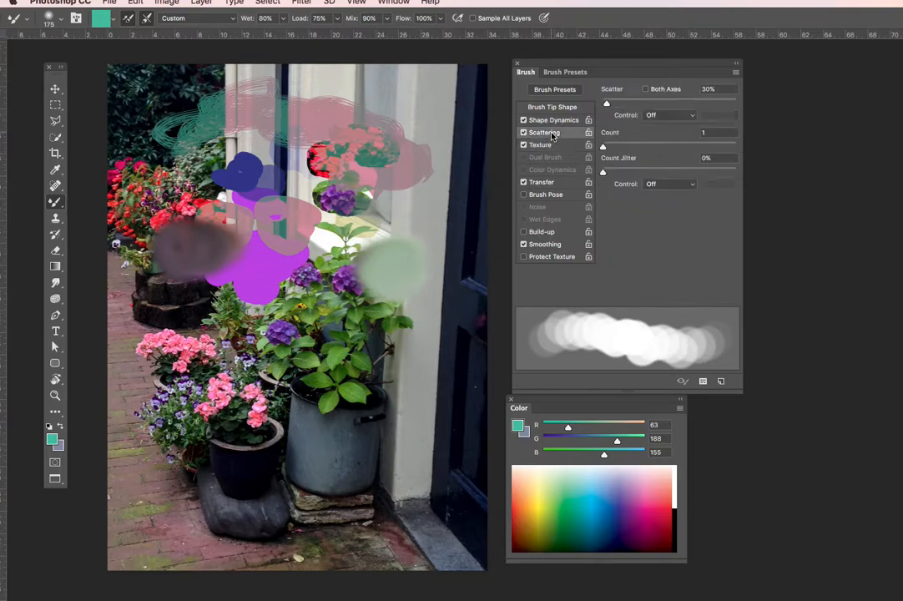
drag(603, 143, 677, 145)
drag(602, 172, 651, 173)
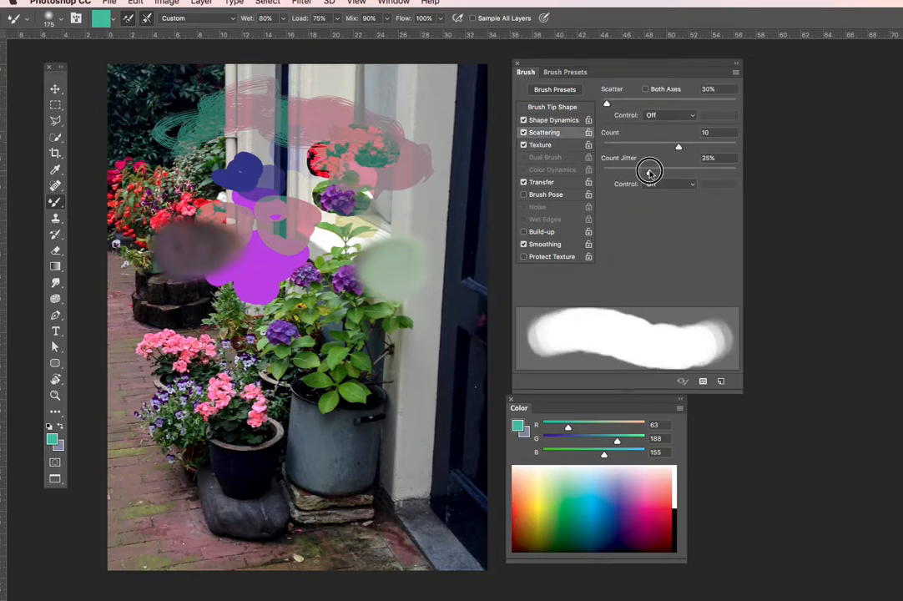
Enable Brush Pose and Build-up for the brush, keeping Smoothing on
click(524, 194)
click(524, 231)
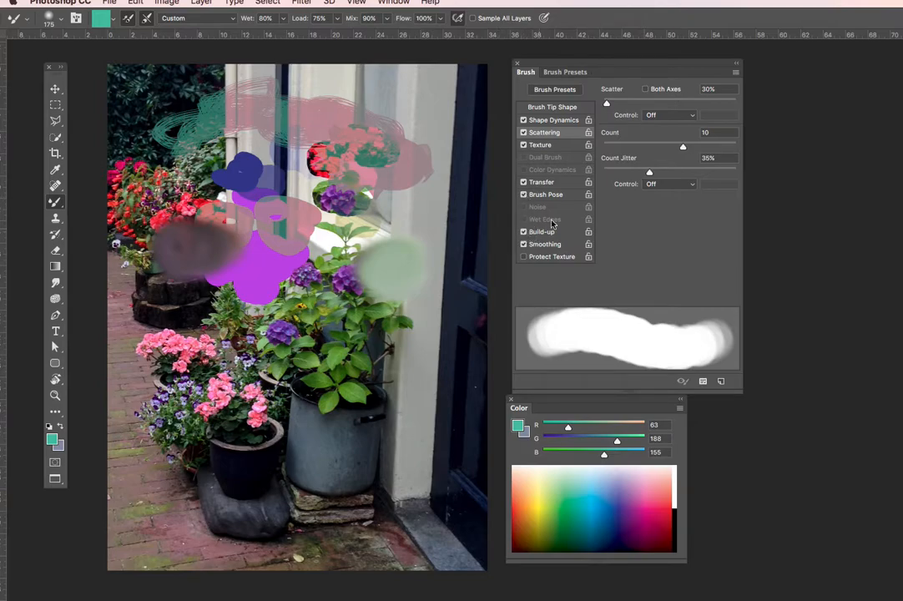
click(550, 237)
click(527, 233)
click(525, 244)
Set the brush texture's contrast to 16 and paint a teal patch just below the cloned purple flower
click(540, 145)
drag(692, 180, 666, 181)
mouse_move(324, 229)
mouse_down()
mouse_move(353, 250)
mouse_move(366, 231)
mouse_move(337, 249)
mouse_move(327, 236)
mouse_move(335, 242)
mouse_move(382, 222)
mouse_move(377, 203)
mouse_move(362, 231)
mouse_move(331, 224)
mouse_move(359, 225)
mouse_up()
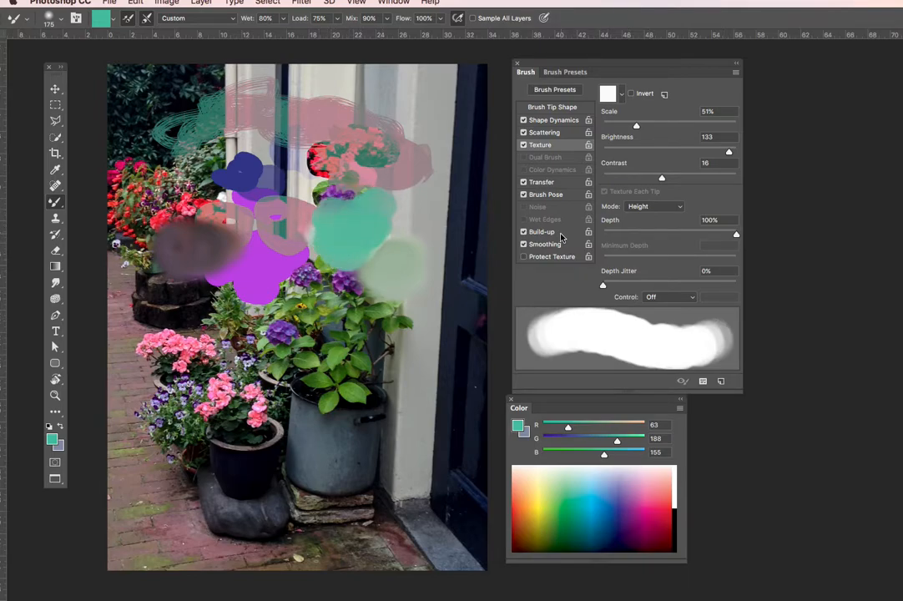
scroll(560, 238, down, 3)
scroll(560, 238, left, 1)
scroll(558, 237, up, 3)
scroll(553, 238, right, 1)
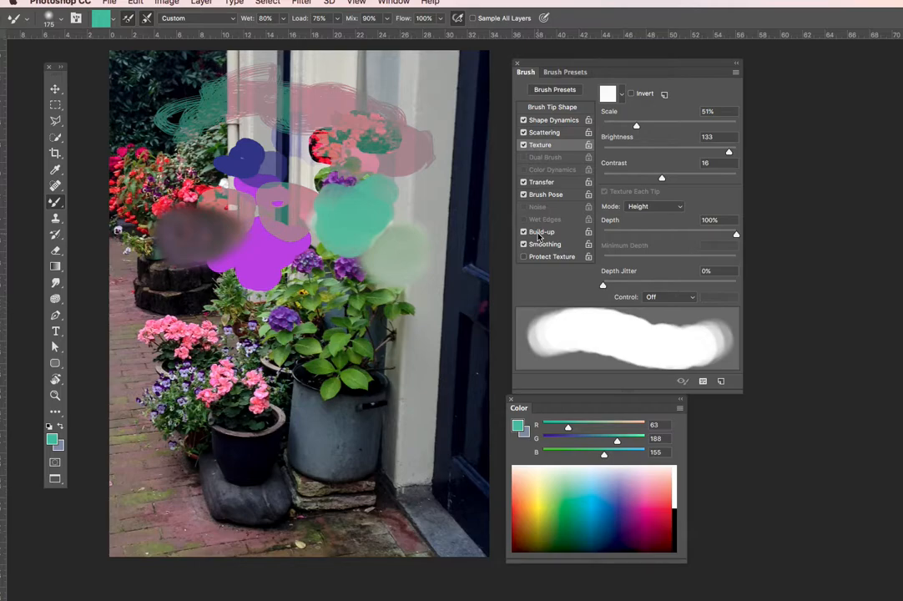
Draw a freehand Lasso selection around the hydrangea plant growing in the large grey bucket
click(56, 122)
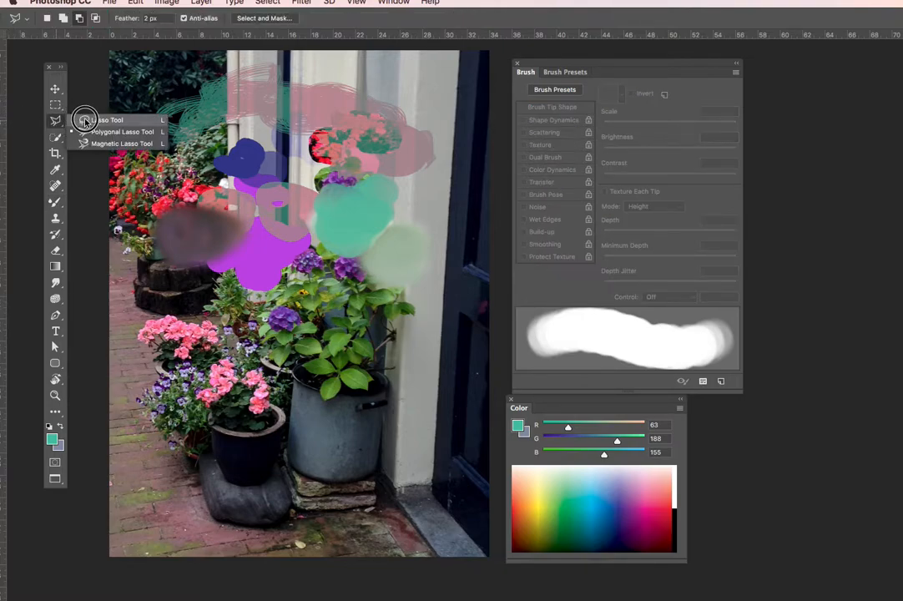
click(87, 121)
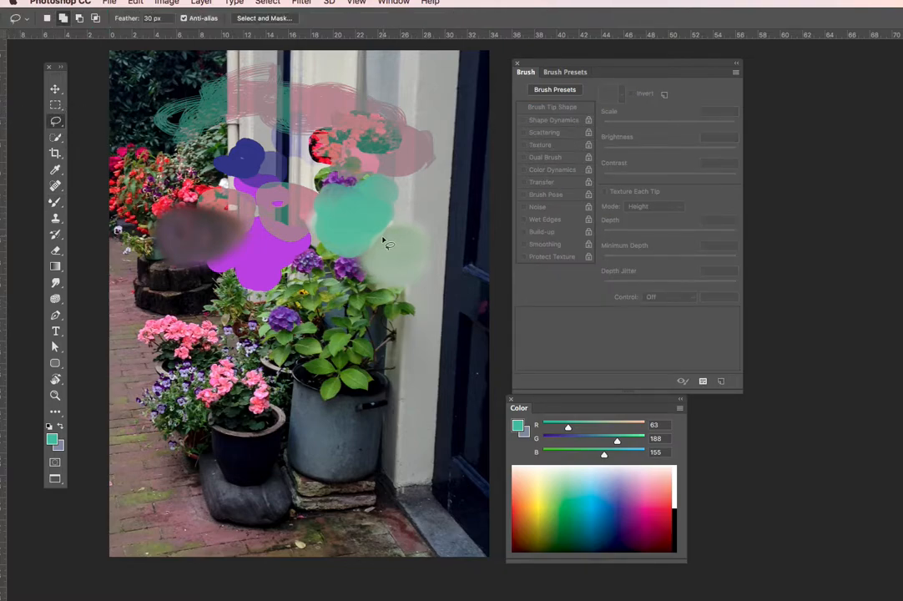
scroll(340, 271, left, 2)
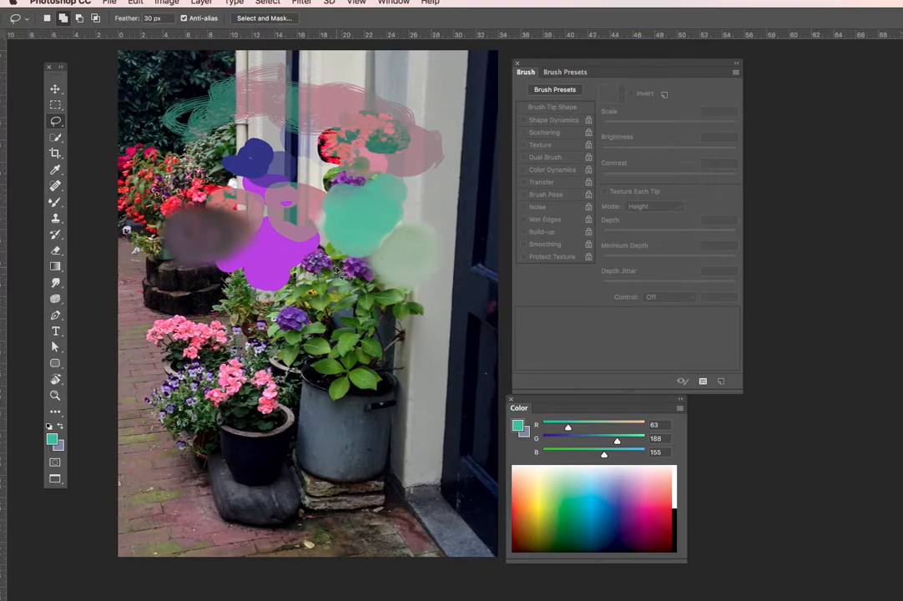
mouse_move(333, 283)
mouse_down()
mouse_move(286, 271)
mouse_move(273, 303)
mouse_move(245, 325)
mouse_move(309, 394)
mouse_move(399, 389)
mouse_move(405, 338)
mouse_move(390, 248)
mouse_move(352, 254)
mouse_move(310, 266)
mouse_up()
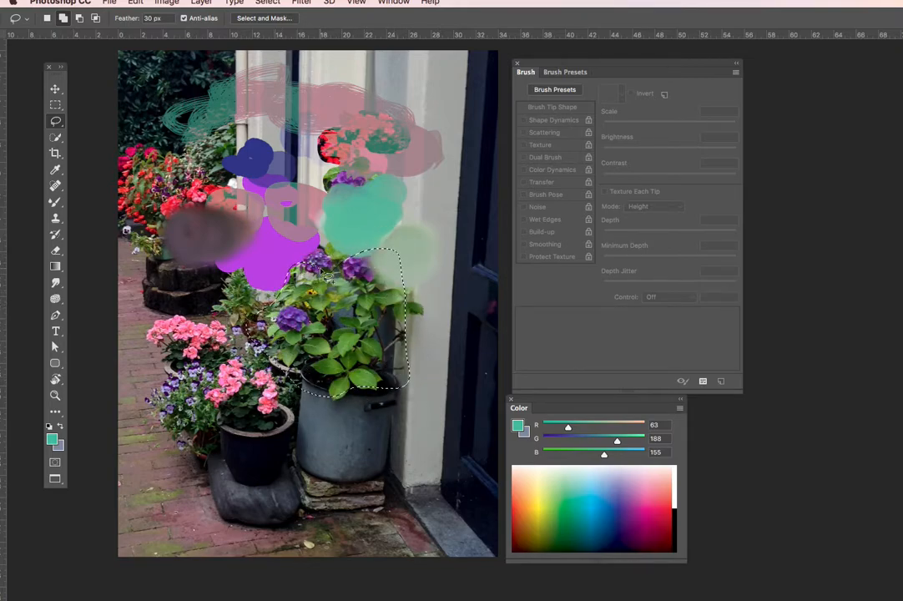
Apply the Color Halftone filter to the selected plant with a maximum radius of 8 pixels and screen angles 108, 162, 90 and 45
click(301, 3)
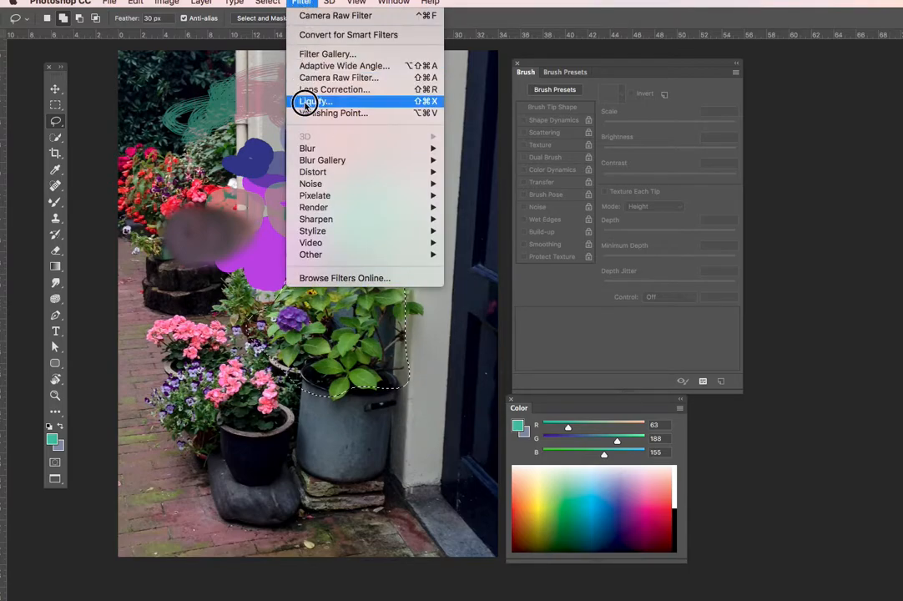
mouse_move(314, 207)
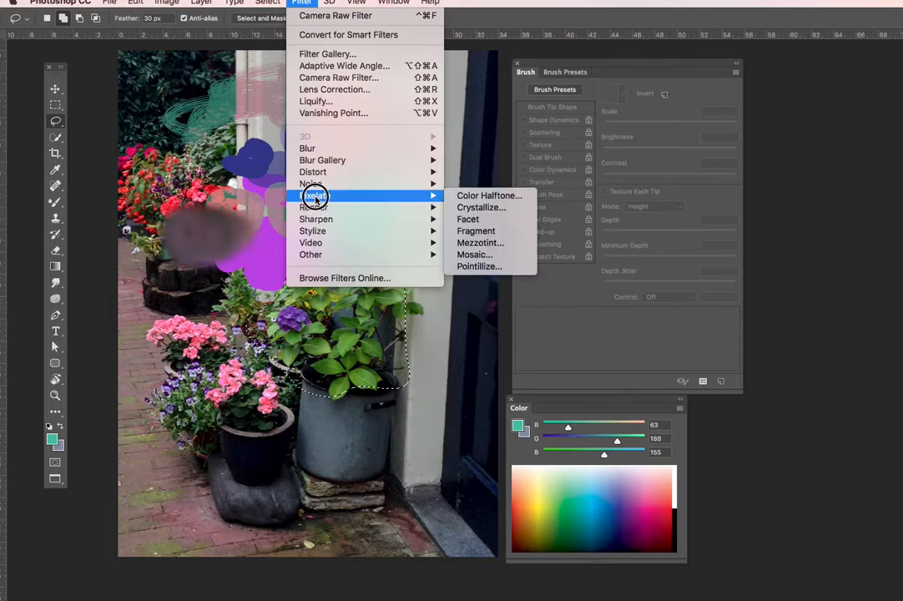
click(482, 197)
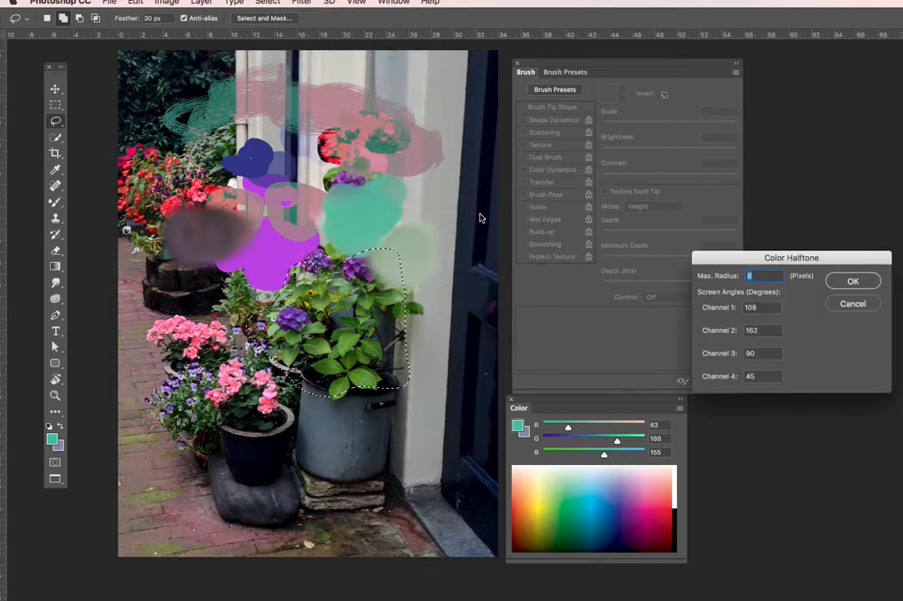
click(853, 282)
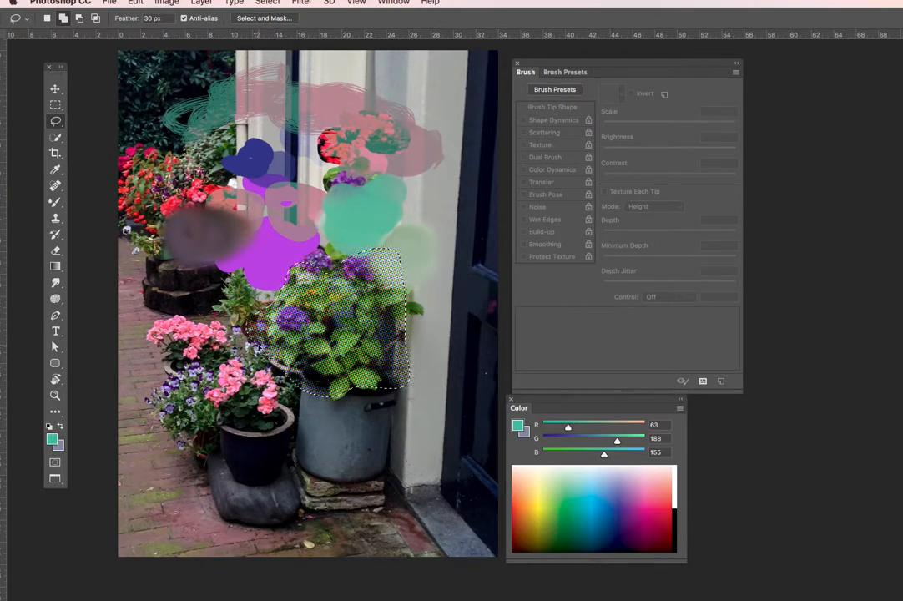
Replace the selection with a rounded lasso area between the purple paint and the pink flowers, and apply the Pinch filter at 100%
key(super+d)
mouse_move(241, 240)
mouse_down()
mouse_move(196, 285)
mouse_move(216, 346)
mouse_move(305, 302)
mouse_move(243, 239)
mouse_up()
click(302, 3)
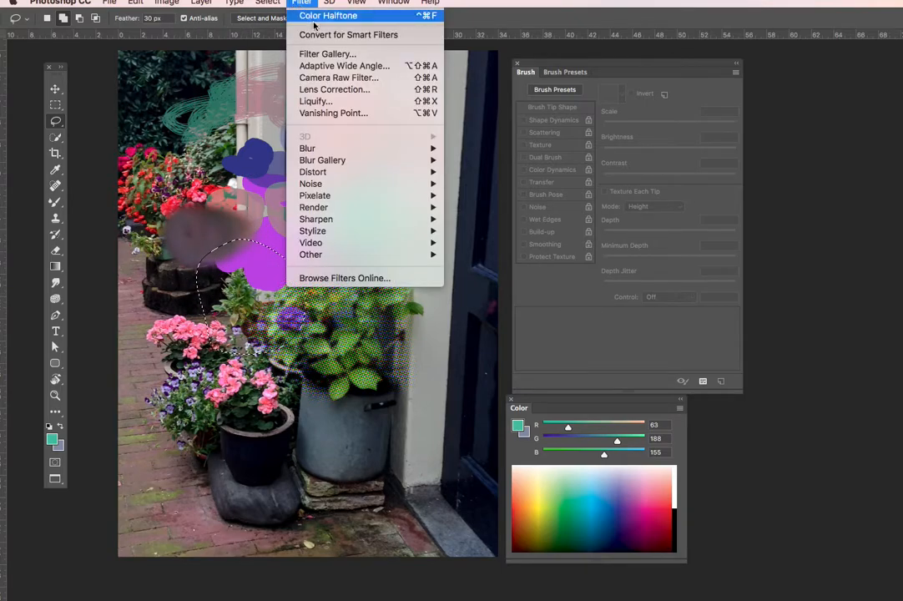
mouse_move(403, 174)
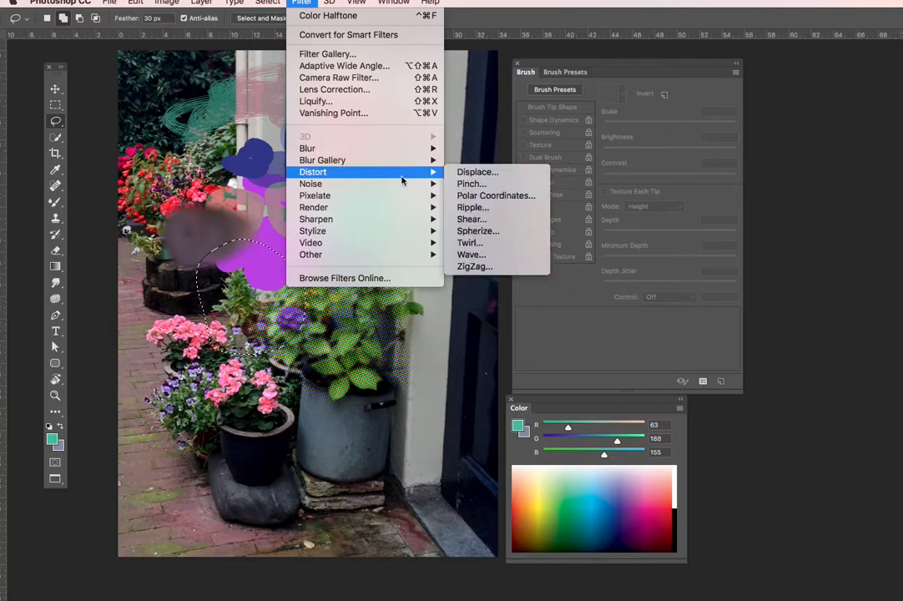
click(472, 187)
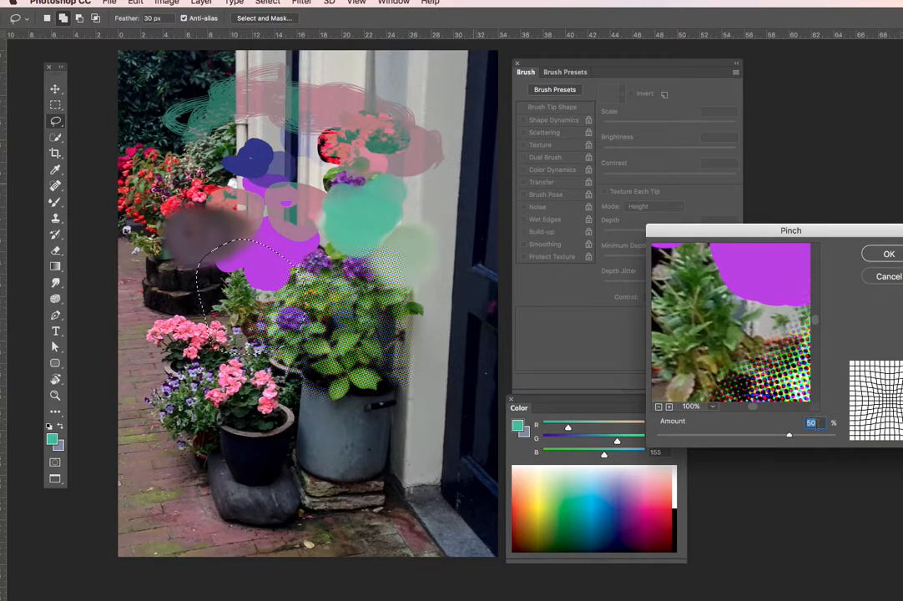
drag(790, 435, 833, 434)
drag(753, 437, 856, 423)
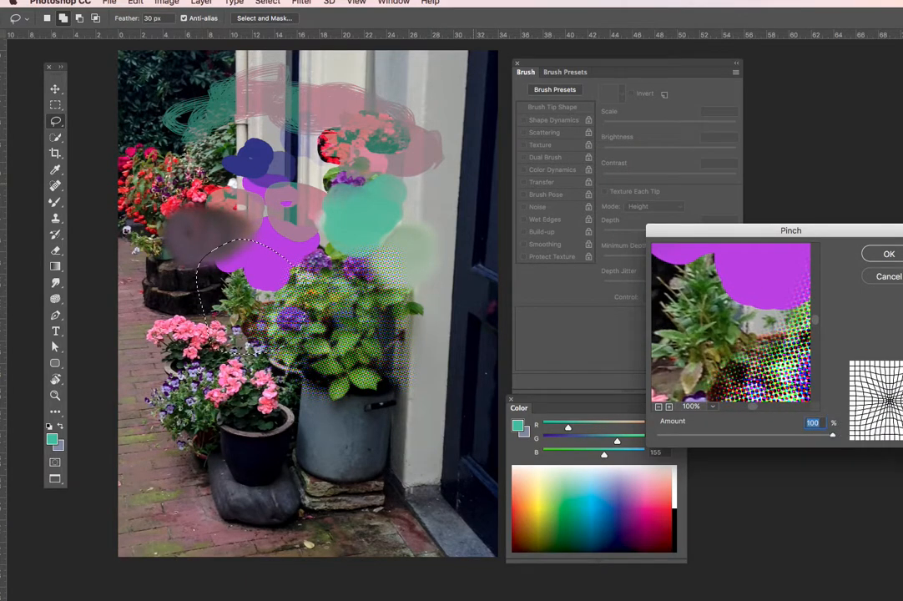
click(889, 254)
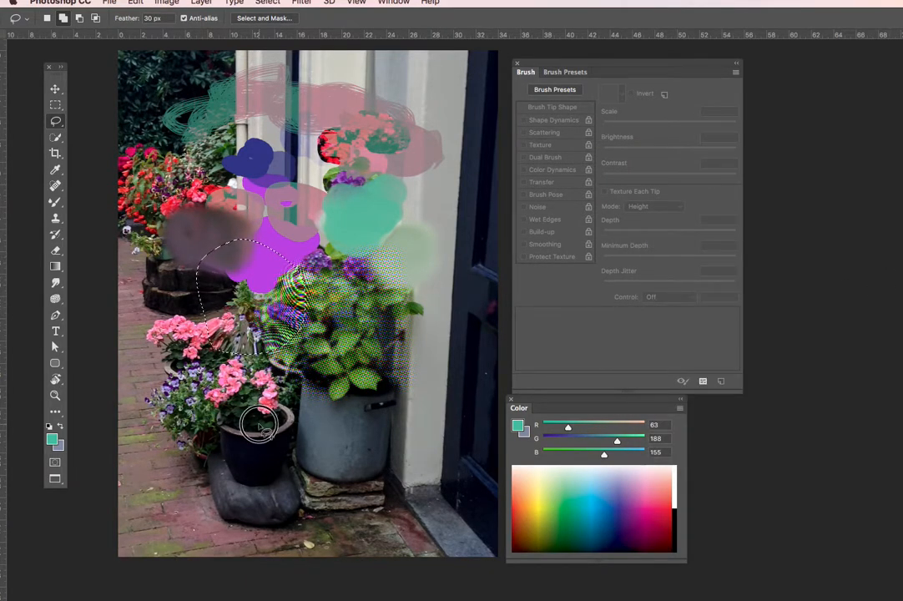
Add a rounded freehand area around the front pink flowers and part of the grey bucket to the selection
mouse_move(270, 350)
mouse_down()
mouse_move(196, 380)
mouse_move(253, 447)
mouse_move(336, 348)
mouse_move(271, 337)
mouse_up()
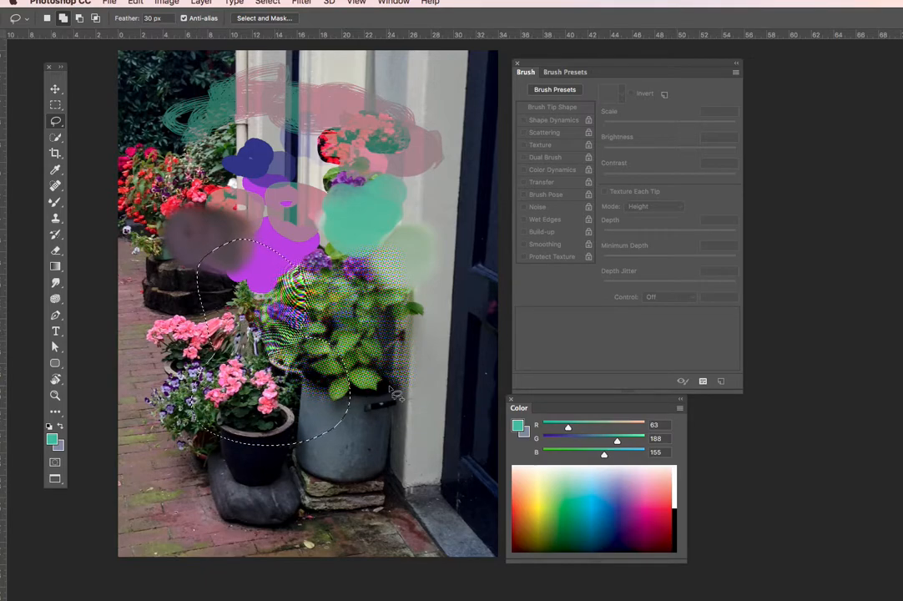